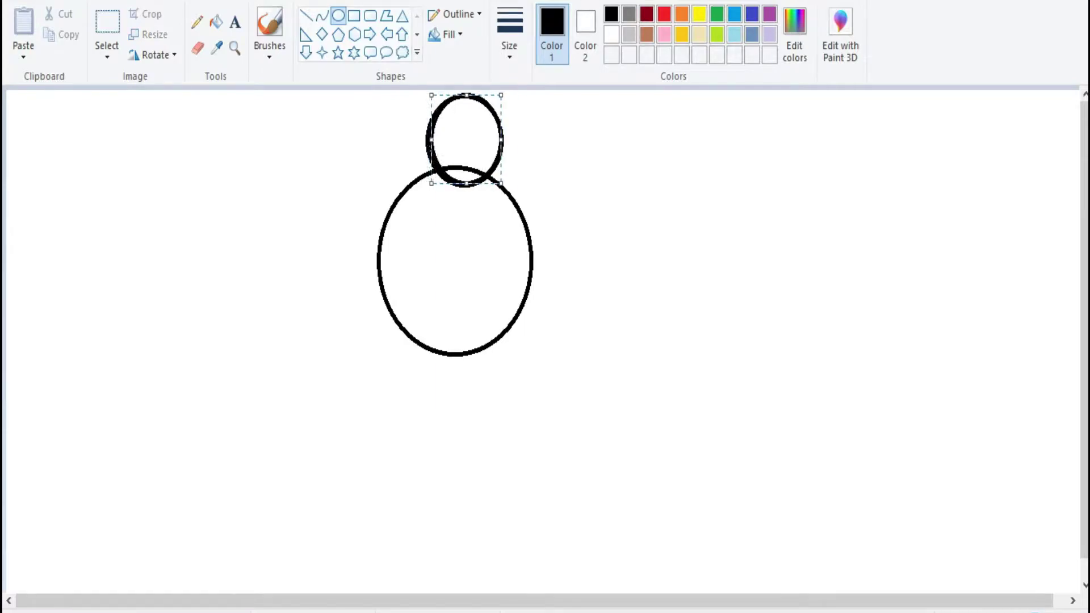
# Place the second oval ear against the back of the head and draw the curved lower muzzle and smile line.
pyautogui.moveTo(546, 252); pyautogui.dragTo(550, 245)
pyautogui.click(681, 369)
pyautogui.click(322, 15)
pyautogui.moveTo(341, 269)
pyautogui.mouseDown()
pyautogui.moveTo(459, 299)
pyautogui.moveTo(414, 338)
pyautogui.moveTo(409, 329)
pyautogui.mouseUp()
# Draw a small oval nose at the front end of the muzzle line and tilt it.
pyautogui.click(339, 16)
pyautogui.moveTo(332, 232); pyautogui.dragTo(361, 268)
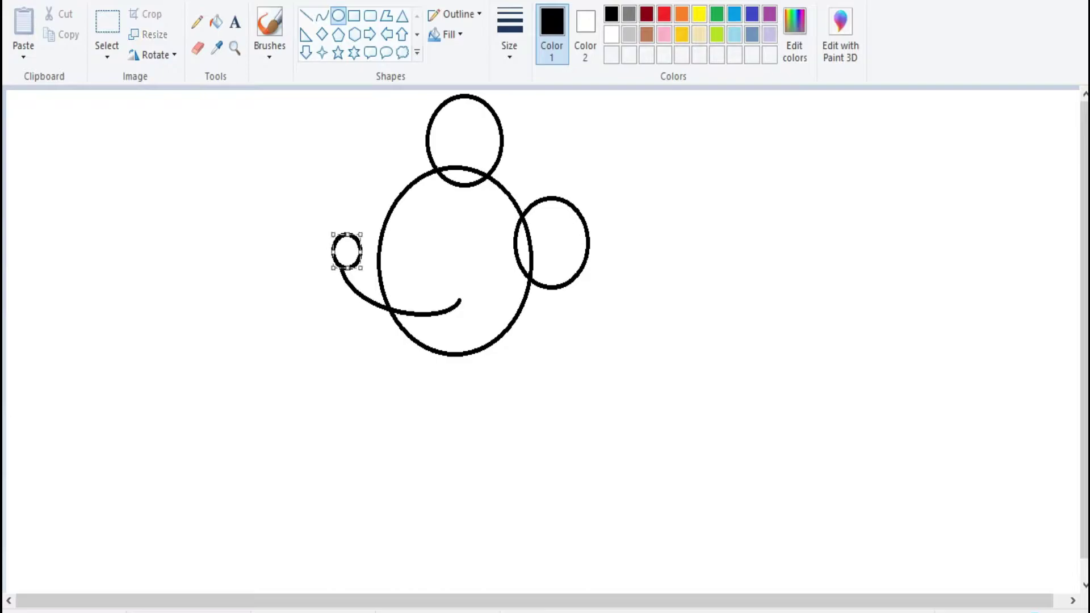
pyautogui.click(107, 23)
pyautogui.moveTo(288, 124); pyautogui.dragTo(336, 230)
pyautogui.click(152, 54)
pyautogui.click(107, 57)
pyautogui.click(151, 117)
# Draw the curved upper muzzle line and the open mouth below the smile, with a short crease at its corner.
pyautogui.moveTo(369, 263)
pyautogui.mouseDown()
pyautogui.moveTo(346, 268)
pyautogui.moveTo(417, 258)
pyautogui.moveTo(382, 230)
pyautogui.mouseUp()
pyautogui.click(321, 15)
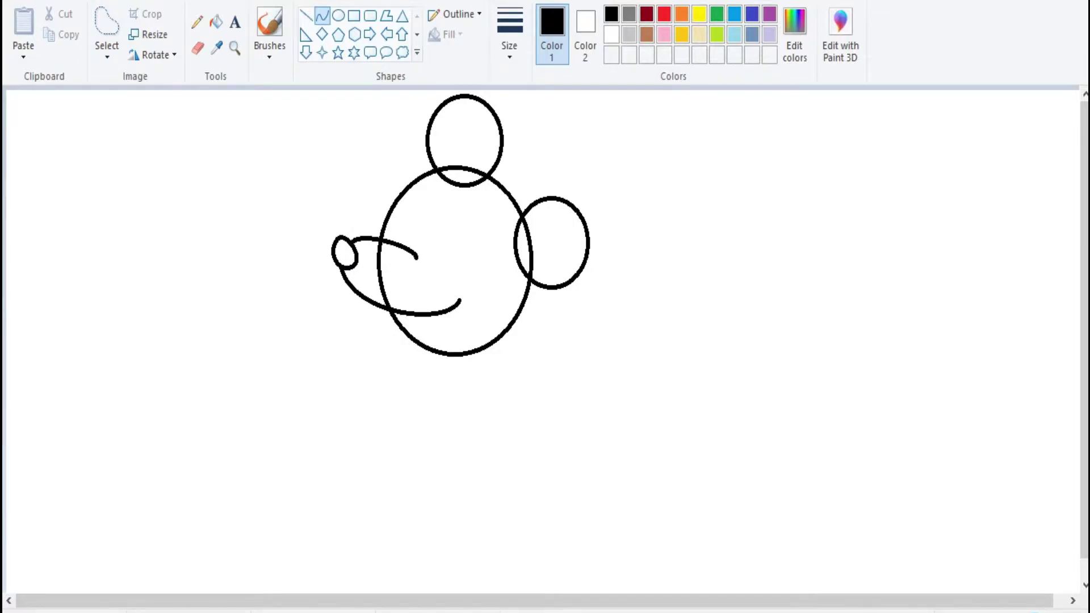
pyautogui.moveTo(461, 296); pyautogui.dragTo(450, 315)
pyautogui.press('Return')
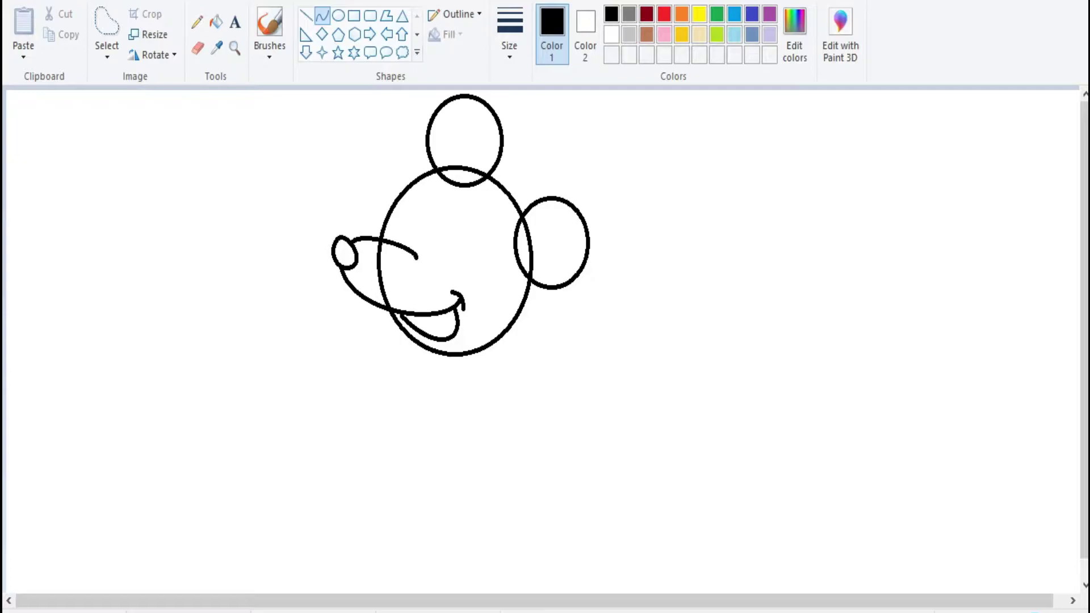
# Erase the bottom part of the head outline around and below the mouth.
pyautogui.click(197, 48)
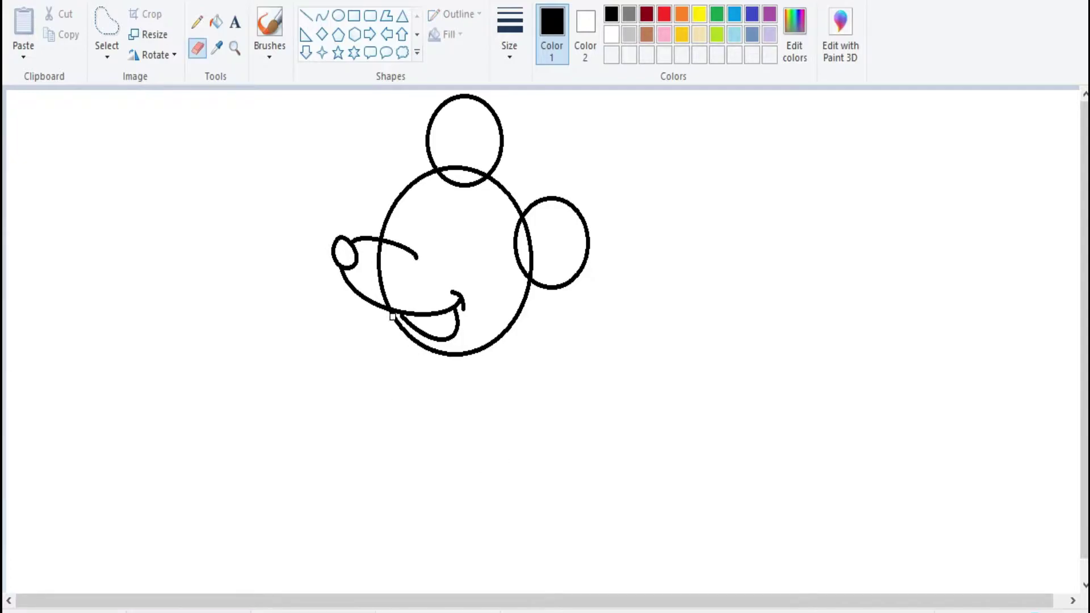
pyautogui.scroll(5, 397, 319)
pyautogui.moveTo(270, 295)
pyautogui.mouseDown()
pyautogui.moveTo(394, 404)
pyautogui.moveTo(506, 453)
pyautogui.moveTo(674, 455)
pyautogui.moveTo(764, 392)
pyautogui.mouseUp()
# Draw a curved jaw line under the mouth, joining the muzzle to the back of the head.
pyautogui.click(234, 48)
pyautogui.rightClick(326, 212)
pyautogui.rightClick(63, 467)
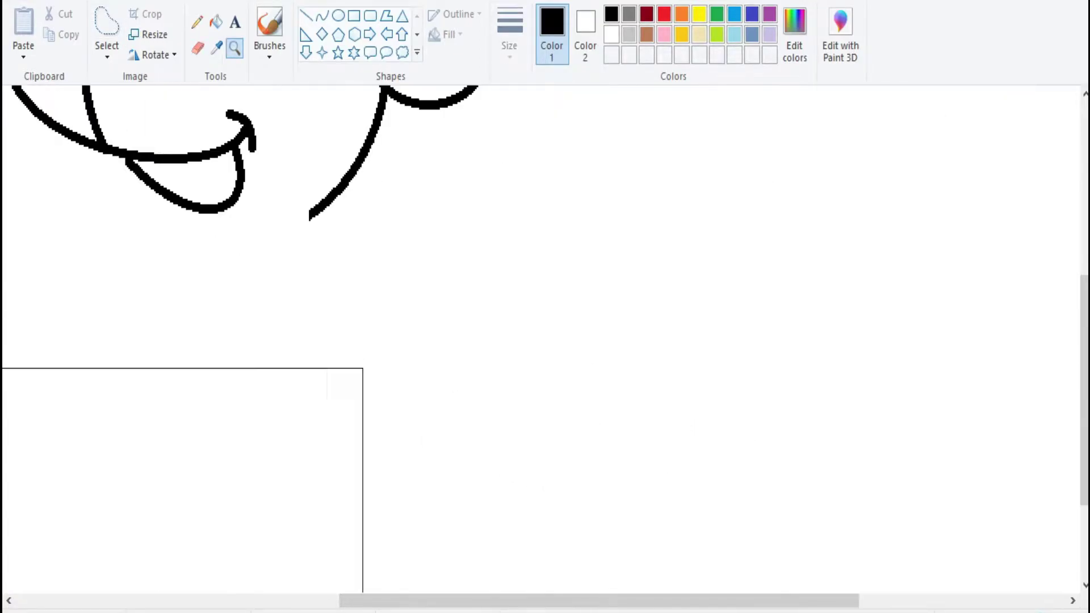
pyautogui.hscroll(-5, 540, 340)
pyautogui.scroll(6, 540, 341)
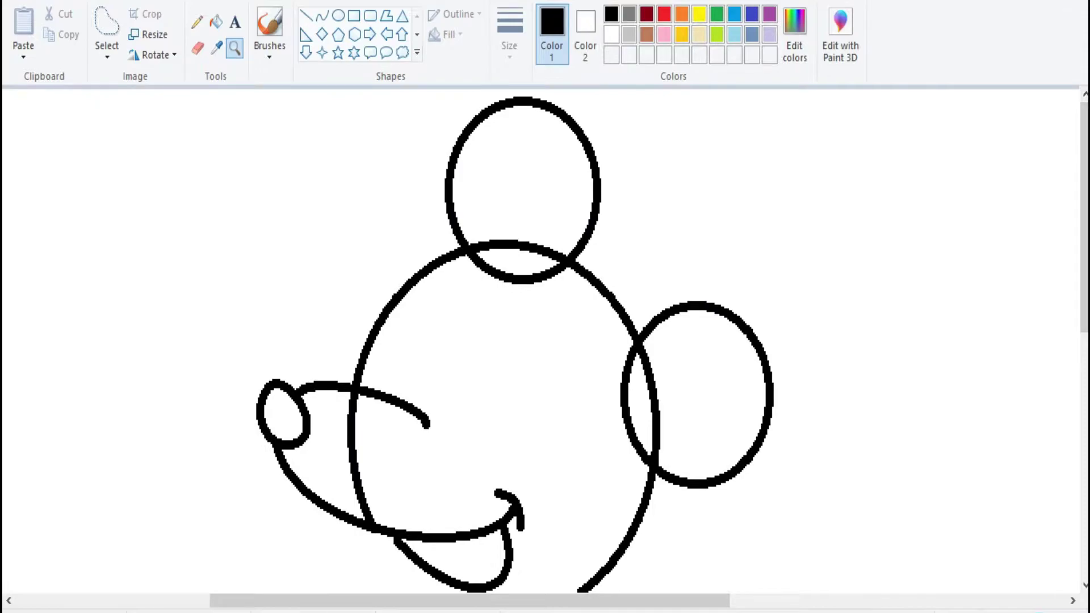
pyautogui.scroll(-3, 624, 341)
pyautogui.rightClick(625, 341)
pyautogui.click(806, 281)
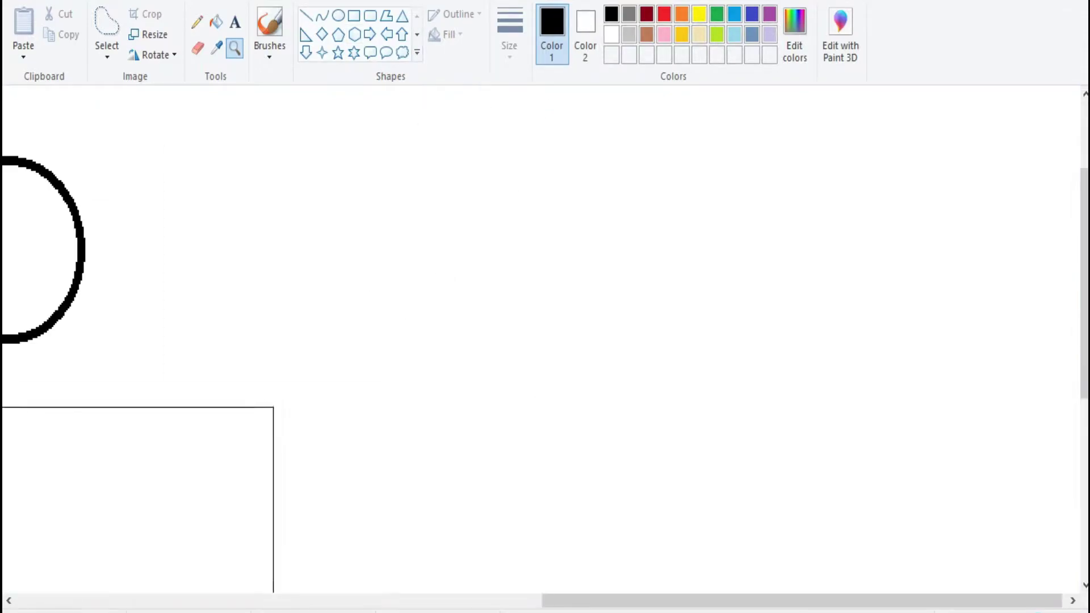
pyautogui.hscroll(-10, 539, 341)
pyautogui.click(322, 15)
pyautogui.moveTo(227, 388); pyautogui.dragTo(430, 435)
pyautogui.moveTo(324, 423)
pyautogui.mouseDown()
pyautogui.moveTo(261, 482)
pyautogui.moveTo(318, 509)
pyautogui.moveTo(398, 505)
pyautogui.mouseUp()
# Erase the part of the head outline that crosses the muzzle.
pyautogui.click(197, 48)
pyautogui.click(235, 48)
pyautogui.click(224, 373)
pyautogui.click(197, 48)
pyautogui.moveTo(480, 328)
pyautogui.mouseDown()
pyautogui.moveTo(454, 247)
pyautogui.moveTo(442, 124)
pyautogui.moveTo(460, 206)
pyautogui.mouseUp()
# Draw the tongue inside the open mouth with curves in a thinner line.
pyautogui.click(235, 49)
pyautogui.rightClick(485, 226)
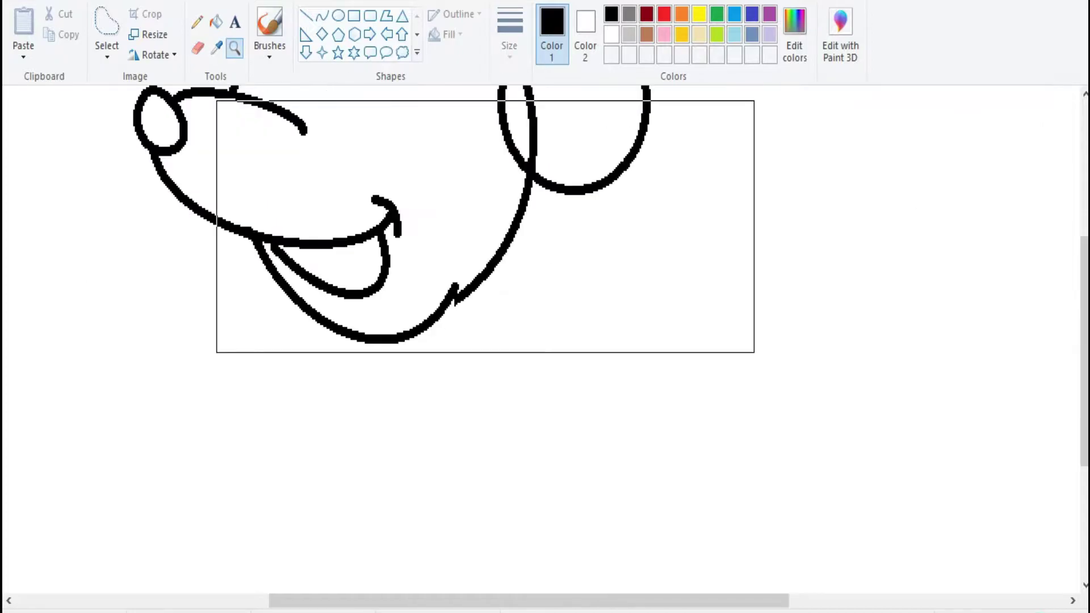
pyautogui.scroll(5, 486, 227)
pyautogui.moveTo(321, 601); pyautogui.dragTo(192, 600)
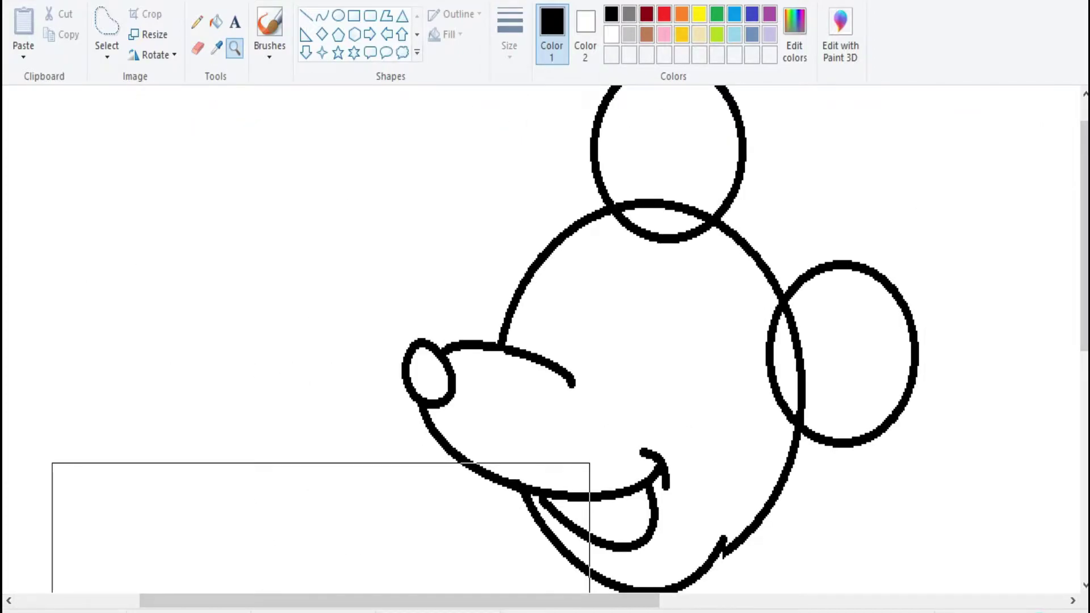
pyautogui.click(322, 15)
pyautogui.moveTo(582, 532)
pyautogui.mouseDown()
pyautogui.moveTo(624, 522)
pyautogui.moveTo(599, 540)
pyautogui.moveTo(597, 507)
pyautogui.moveTo(650, 512)
pyautogui.moveTo(616, 508)
pyautogui.moveTo(641, 508)
pyautogui.mouseUp()
pyautogui.click(509, 34)
pyautogui.click(546, 160)
# Draw the tall oval front eye above the muzzle, extend the muzzle line and erase the eye's overlap below it.
pyautogui.click(339, 15)
pyautogui.moveTo(584, 395); pyautogui.dragTo(538, 281)
pyautogui.click(509, 35)
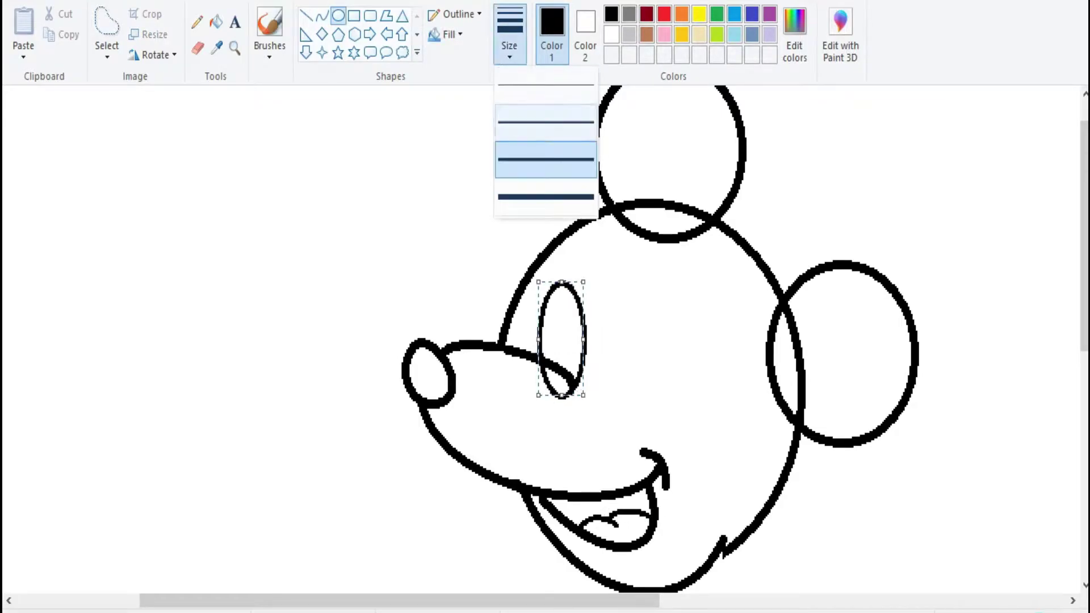
pyautogui.click(546, 159)
pyautogui.moveTo(561, 341)
pyautogui.mouseDown()
pyautogui.moveTo(596, 233)
pyautogui.moveTo(579, 354)
pyautogui.moveTo(555, 335)
pyautogui.moveTo(578, 328)
pyautogui.moveTo(554, 331)
pyautogui.moveTo(540, 369)
pyautogui.moveTo(588, 392)
pyautogui.mouseUp()
pyautogui.click(197, 49)
# Draw a second tall oval eye beside the first and add curved pupils in both eyes.
pyautogui.click(322, 15)
pyautogui.click(339, 15)
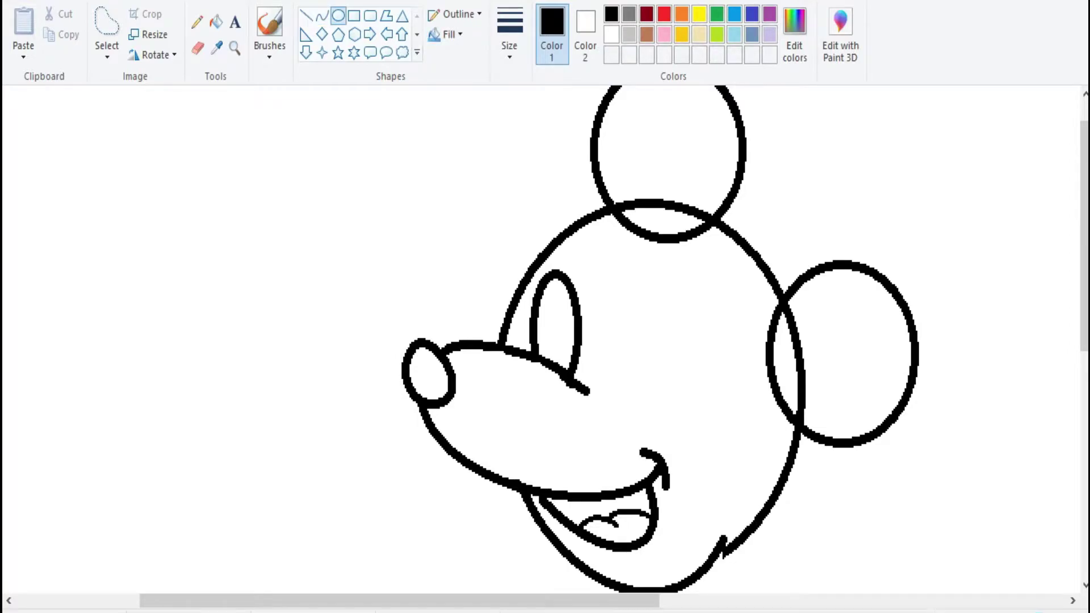
pyautogui.moveTo(572, 263); pyautogui.dragTo(621, 377)
pyautogui.moveTo(596, 320)
pyautogui.mouseDown()
pyautogui.moveTo(557, 330)
pyautogui.moveTo(619, 331)
pyautogui.moveTo(554, 363)
pyautogui.moveTo(557, 318)
pyautogui.moveTo(572, 368)
pyautogui.mouseUp()
pyautogui.click(322, 16)
# Erase the head outline inside both ears and along the forehead in front of the eyes.
pyautogui.click(197, 48)
pyautogui.moveTo(615, 208); pyautogui.dragTo(639, 205)
pyautogui.moveTo(639, 205)
pyautogui.mouseDown()
pyautogui.moveTo(689, 205)
pyautogui.moveTo(707, 218)
pyautogui.mouseUp()
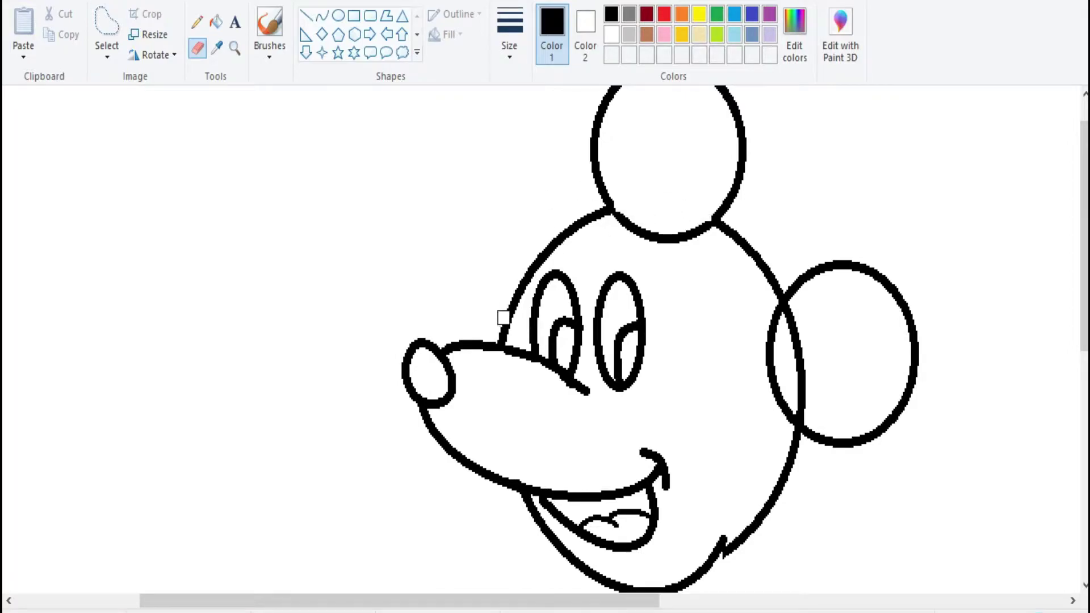
pyautogui.moveTo(504, 318)
pyautogui.mouseDown()
pyautogui.moveTo(542, 255)
pyautogui.moveTo(594, 214)
pyautogui.mouseUp()
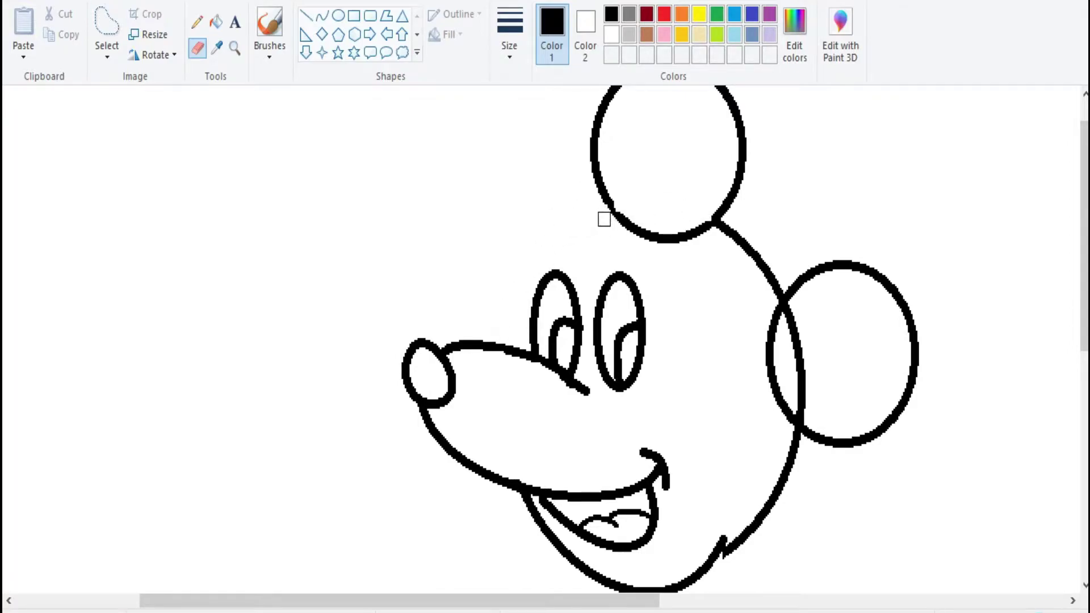
pyautogui.moveTo(792, 310); pyautogui.dragTo(805, 413)
# Redraw the curved forehead outline from the top ear down to the muzzle, closer to the eyes.
pyautogui.click(322, 15)
pyautogui.moveTo(608, 205); pyautogui.dragTo(513, 345)
pyautogui.moveTo(562, 272); pyautogui.dragTo(514, 246)
pyautogui.moveTo(608, 205)
pyautogui.mouseDown()
pyautogui.moveTo(608, 136)
pyautogui.moveTo(603, 194)
pyautogui.mouseUp()
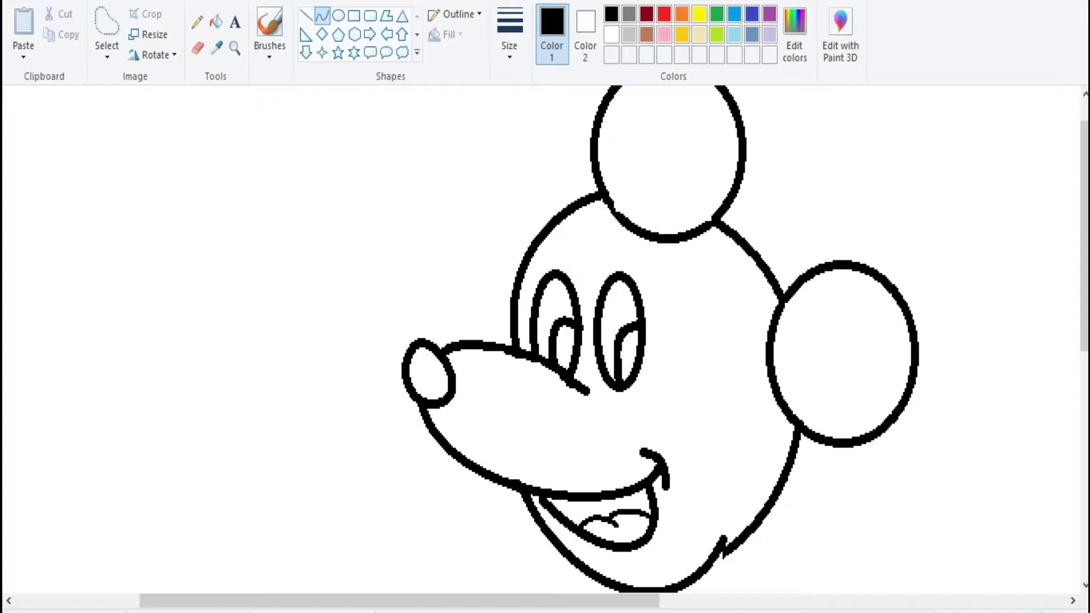
# Draw the face mask boundary with curves over the brows, behind the eyes and around the cheek to the jaw.
pyautogui.moveTo(548, 233)
pyautogui.mouseDown()
pyautogui.moveTo(580, 274)
pyautogui.moveTo(574, 240)
pyautogui.moveTo(619, 258)
pyautogui.moveTo(645, 247)
pyautogui.moveTo(612, 245)
pyautogui.moveTo(615, 234)
pyautogui.moveTo(687, 416)
pyautogui.mouseUp()
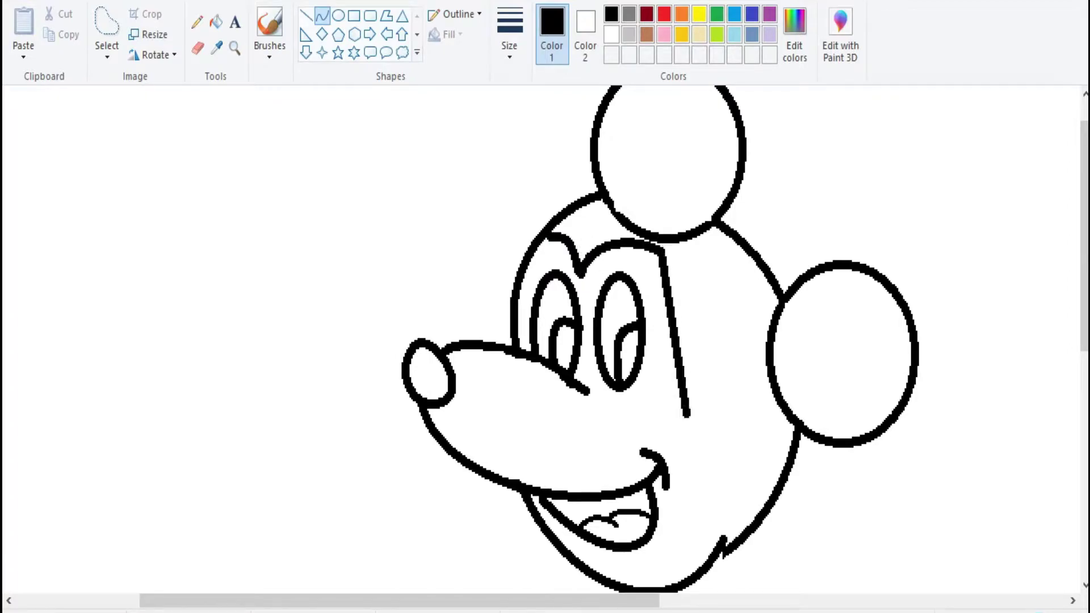
pyautogui.moveTo(675, 335); pyautogui.dragTo(715, 343)
pyautogui.moveTo(688, 432)
pyautogui.mouseDown()
pyautogui.moveTo(758, 492)
pyautogui.moveTo(737, 435)
pyautogui.moveTo(727, 441)
pyautogui.mouseUp()
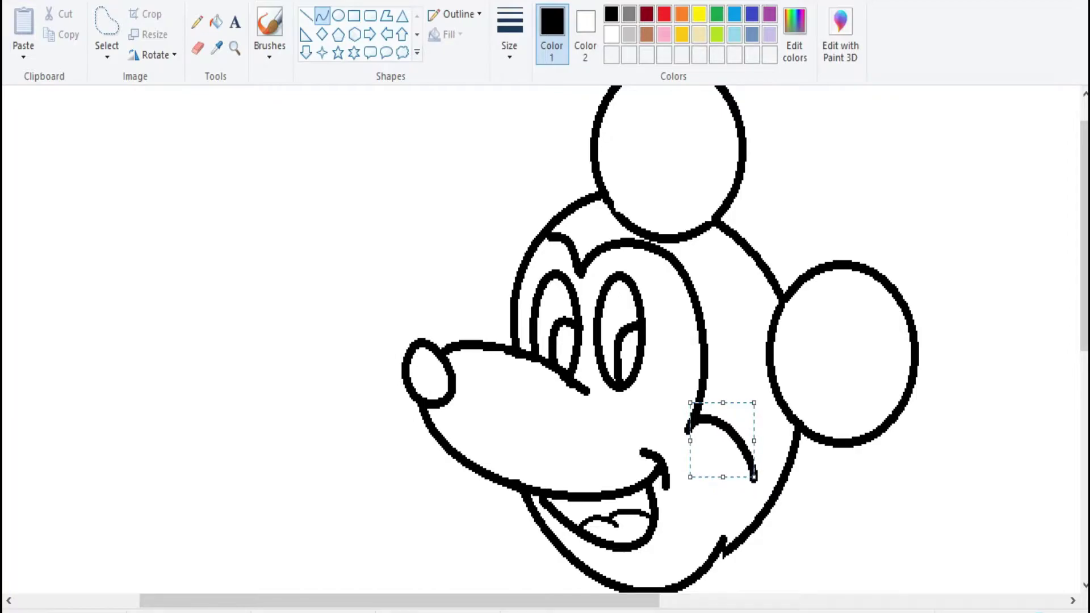
pyautogui.moveTo(754, 478)
pyautogui.mouseDown()
pyautogui.moveTo(720, 542)
pyautogui.moveTo(748, 502)
pyautogui.mouseUp()
pyautogui.click(723, 554)
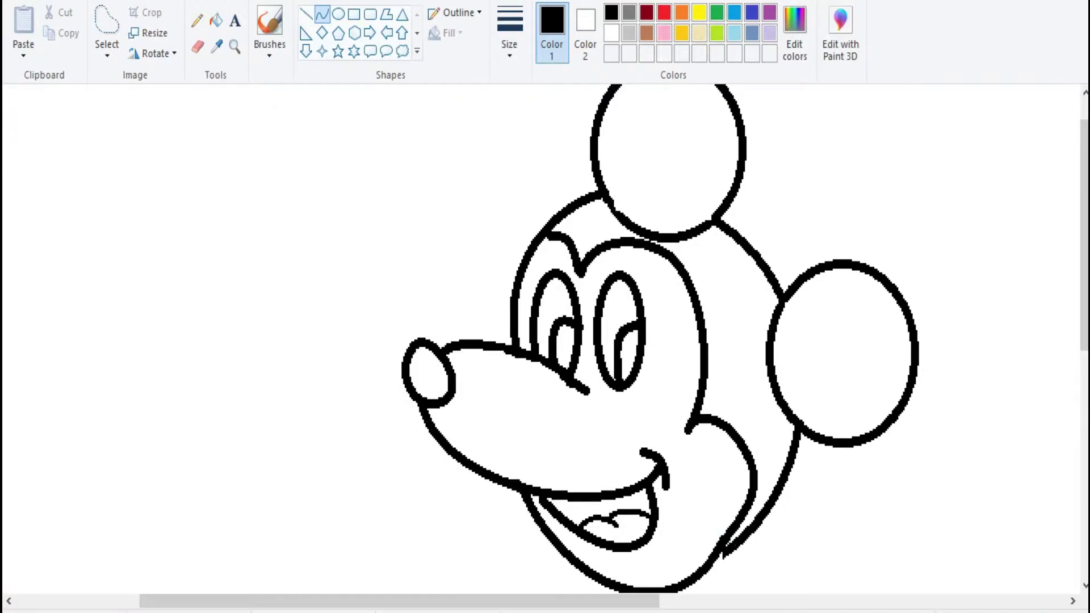
# Fill the back of the head, both ears and the pupils with black.
pyautogui.click(235, 47)
pyautogui.rightClick(545, 341)
pyautogui.click(591, 363)
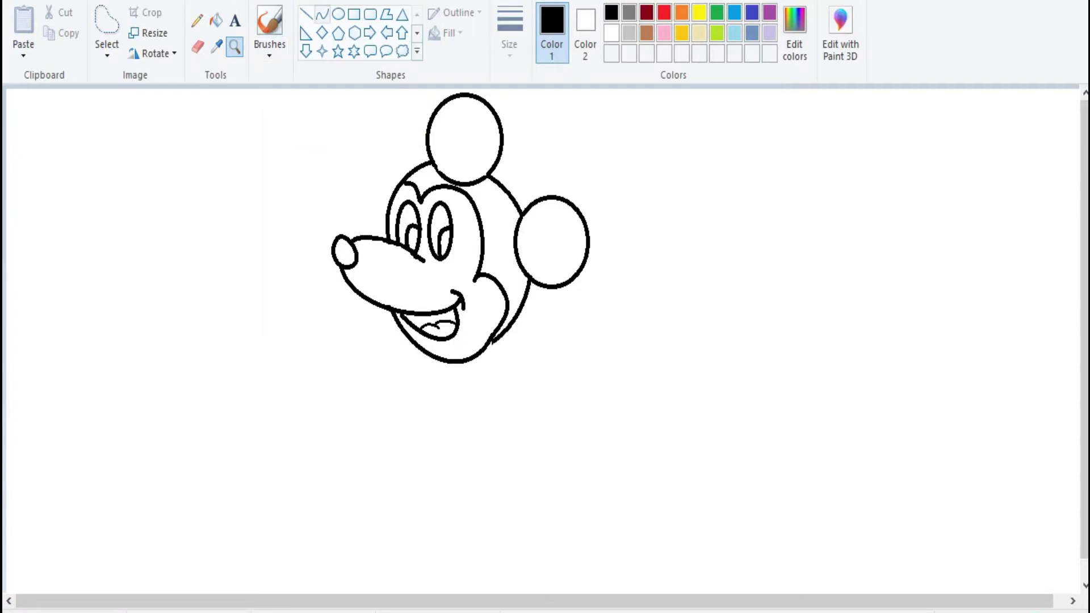
pyautogui.click(216, 20)
pyautogui.click(500, 256)
pyautogui.click(465, 139)
pyautogui.click(423, 182)
pyautogui.click(550, 241)
pyautogui.click(413, 238)
# Define a custom skin colour with red 249, green 214, blue 132 and fill the face with it.
pyautogui.click(699, 32)
pyautogui.click(795, 31)
pyautogui.moveTo(710, 205); pyautogui.dragTo(709, 218)
pyautogui.click(570, 192)
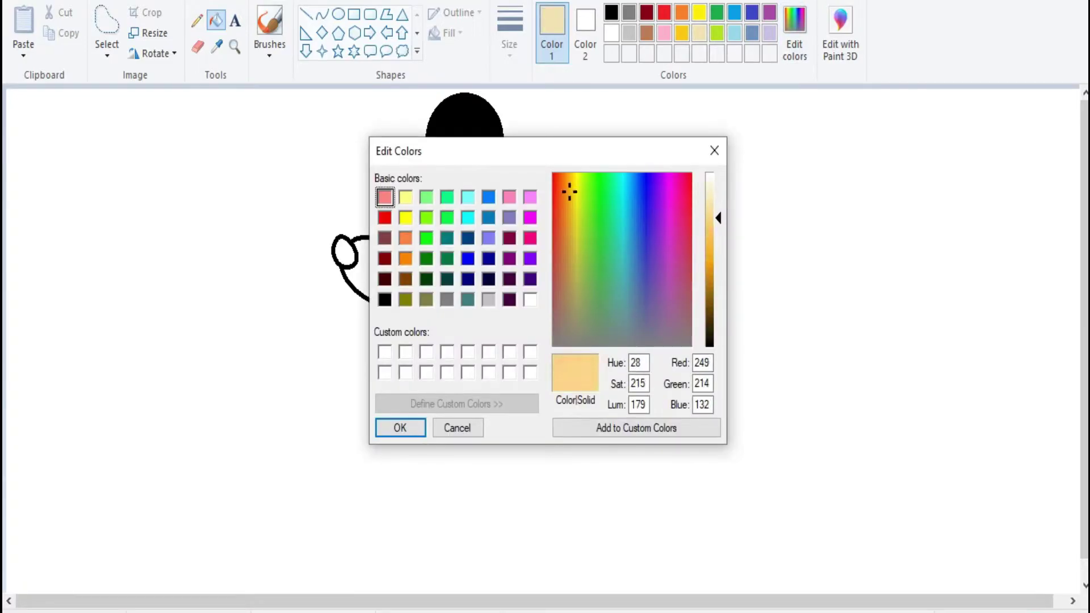
pyautogui.click(400, 428)
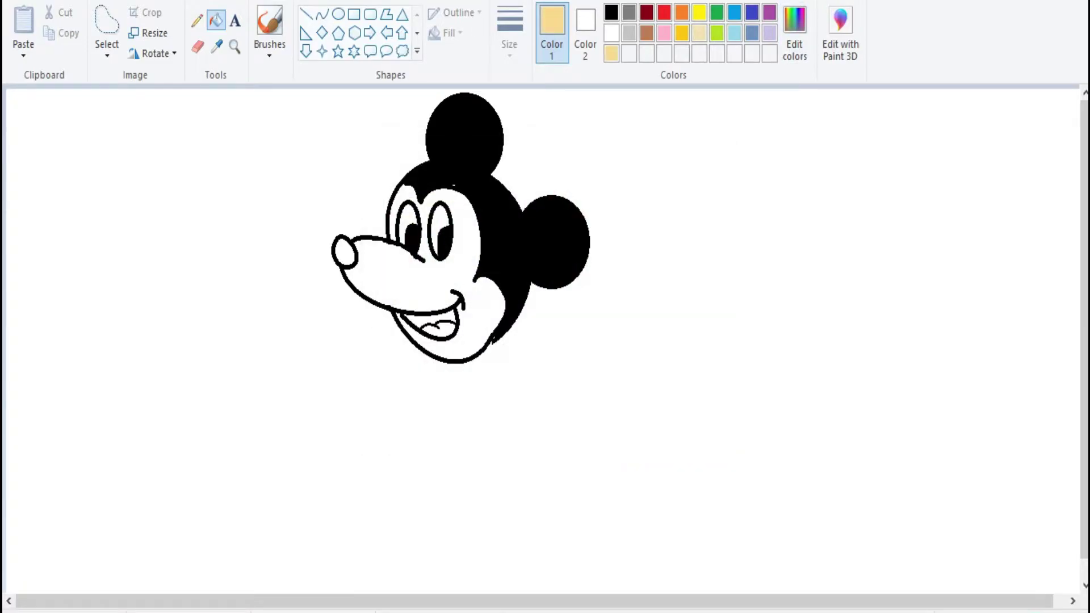
pyautogui.click(449, 289)
# Fill the mouth interior with a darker custom red, the tongue with red and the nose with black.
pyautogui.click(664, 12)
pyautogui.click(795, 32)
pyautogui.moveTo(719, 253); pyautogui.dragTo(719, 276)
pyautogui.click(400, 428)
pyautogui.click(423, 318)
pyautogui.click(664, 12)
pyautogui.click(440, 331)
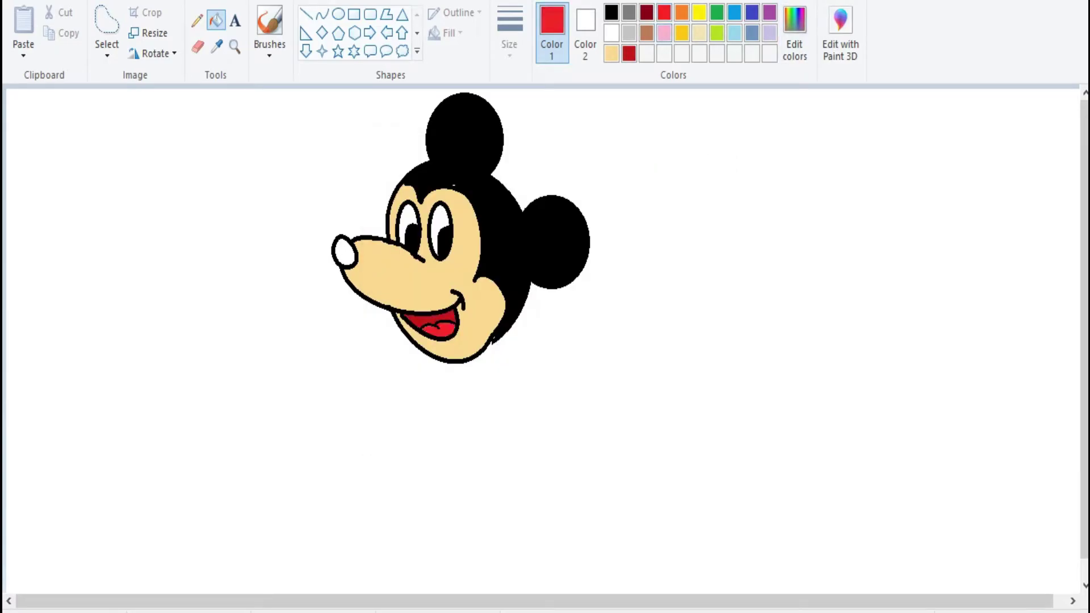
pyautogui.click(611, 12)
pyautogui.click(344, 251)
# Draw the two curved arm lines extending forward from below the chin and erase the lower line's excess.
pyautogui.click(322, 14)
pyautogui.moveTo(307, 349)
pyautogui.mouseDown()
pyautogui.moveTo(401, 326)
pyautogui.moveTo(332, 363)
pyautogui.moveTo(355, 400)
pyautogui.moveTo(386, 365)
pyautogui.moveTo(340, 404)
pyautogui.mouseUp()
pyautogui.click(198, 47)
pyautogui.moveTo(386, 366); pyautogui.dragTo(380, 368)
# Draw the narrow glove cuff at the end of the arm and the slanted palm edge beside it.
pyautogui.click(321, 15)
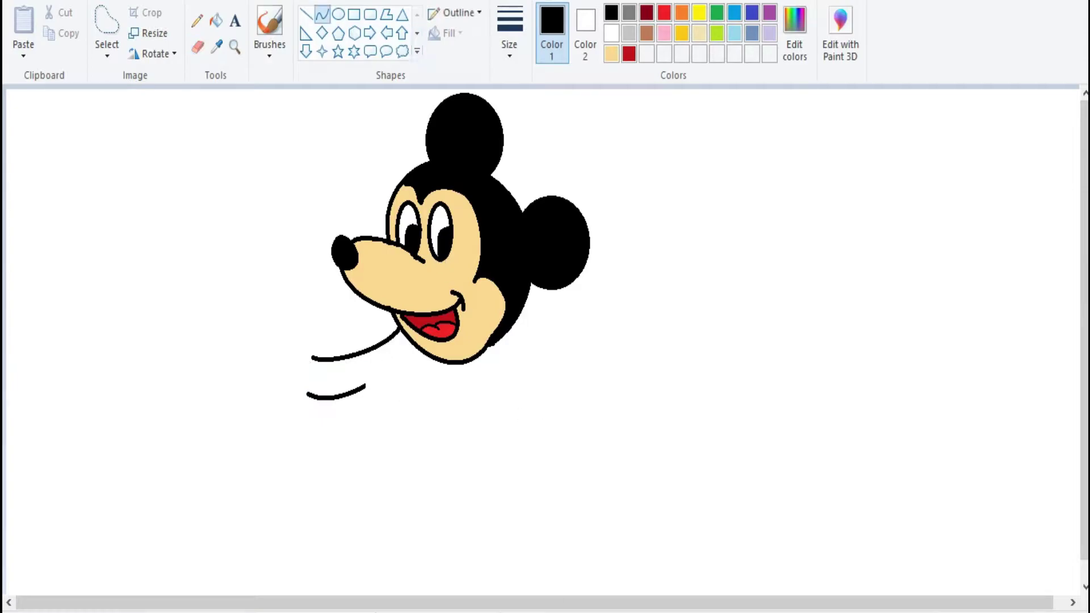
pyautogui.moveTo(306, 373); pyautogui.dragTo(315, 372)
pyautogui.hotkey('ctrl', 'z')
pyautogui.moveTo(307, 330); pyautogui.dragTo(277, 407)
pyautogui.moveTo(296, 369); pyautogui.dragTo(279, 412)
pyautogui.press('Escape')
# Draw the raised index finger upward from the cuff with a rounded tip.
pyautogui.moveTo(307, 301); pyautogui.dragTo(304, 212)
pyautogui.moveTo(302, 249); pyautogui.dragTo(295, 241)
pyautogui.press('Escape')
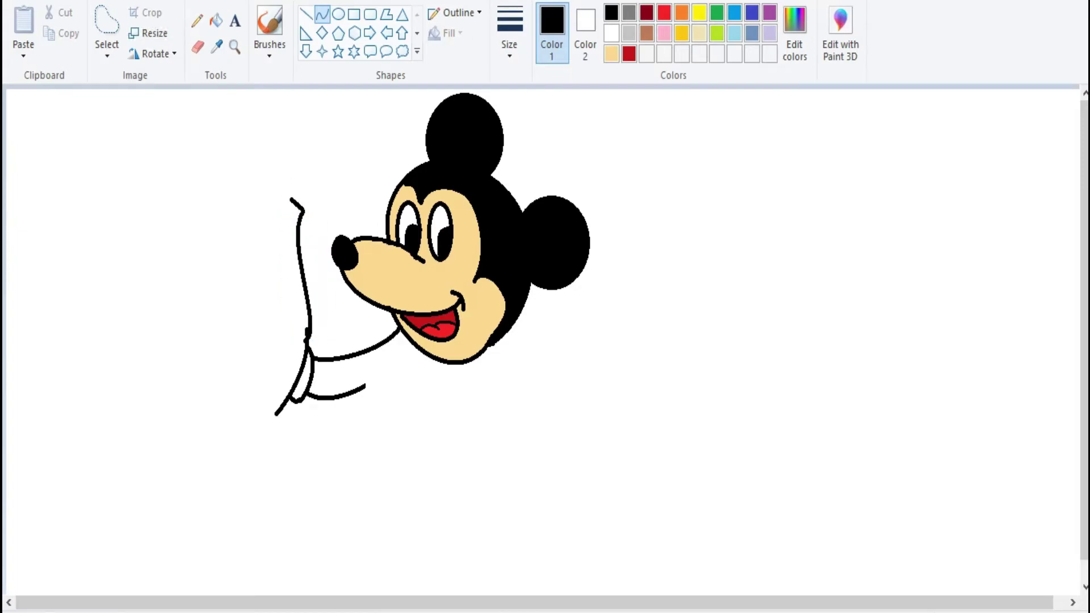
pyautogui.moveTo(291, 198); pyautogui.dragTo(275, 299)
pyautogui.moveTo(284, 250); pyautogui.dragTo(277, 221)
# Draw the rounded base of the palm and the folded fingers and thumb beside the raised index finger.
pyautogui.moveTo(198, 348); pyautogui.dragTo(201, 423)
pyautogui.click(272, 462)
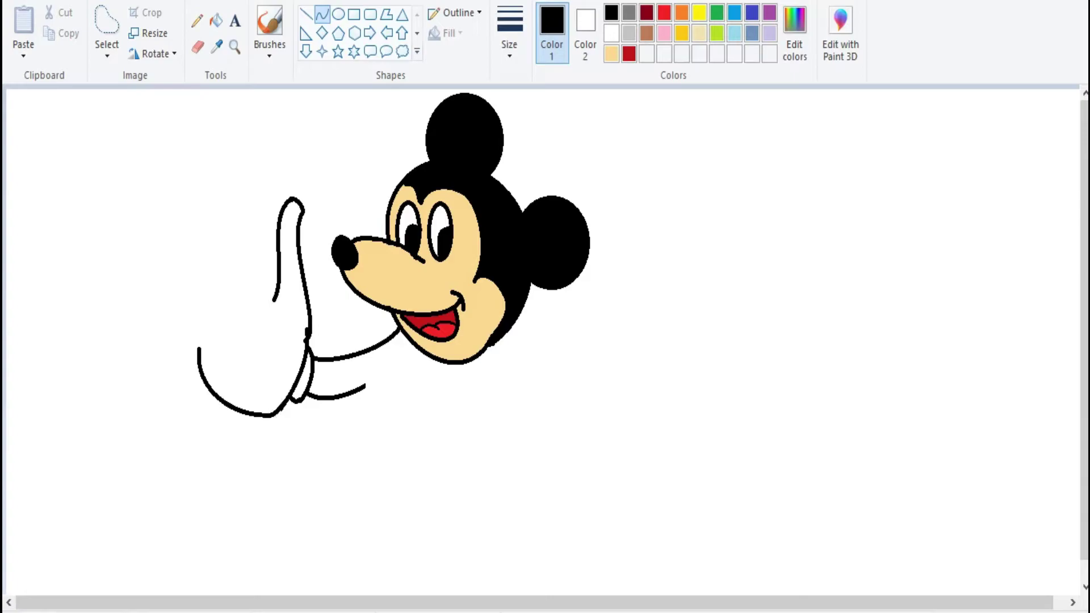
pyautogui.moveTo(260, 284)
pyautogui.mouseDown()
pyautogui.moveTo(253, 233)
pyautogui.moveTo(241, 235)
pyautogui.moveTo(246, 372)
pyautogui.moveTo(235, 339)
pyautogui.mouseUp()
pyautogui.moveTo(237, 301); pyautogui.dragTo(197, 274)
pyautogui.moveTo(234, 341)
pyautogui.mouseDown()
pyautogui.moveTo(244, 350)
pyautogui.moveTo(233, 359)
pyautogui.mouseUp()
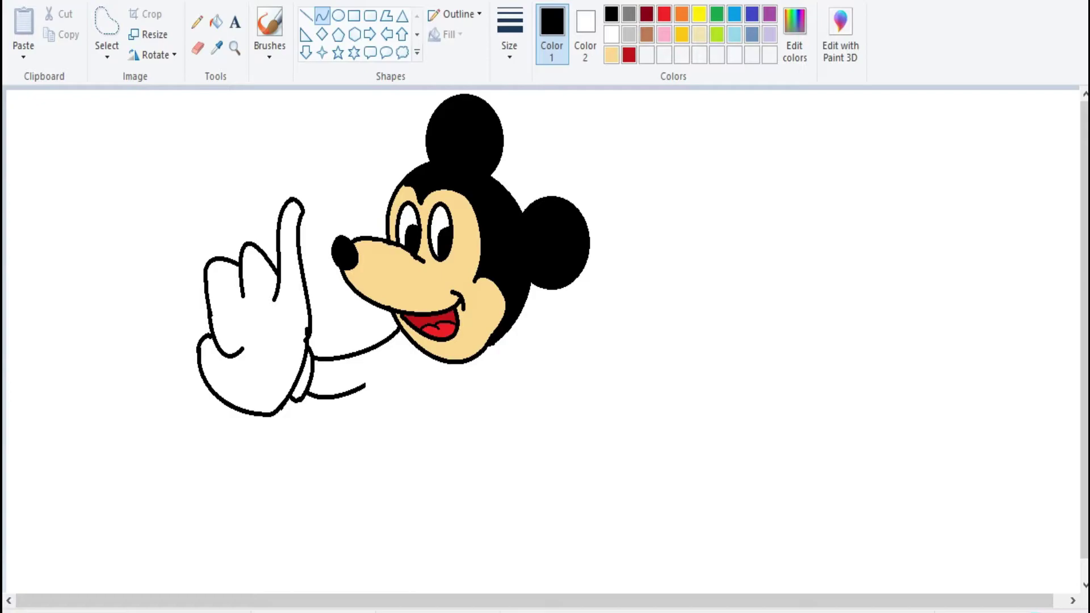
pyautogui.moveTo(275, 306)
pyautogui.mouseDown()
pyautogui.moveTo(262, 307)
pyautogui.moveTo(273, 300)
pyautogui.moveTo(260, 356)
pyautogui.moveTo(239, 344)
pyautogui.moveTo(279, 343)
pyautogui.moveTo(241, 304)
pyautogui.moveTo(259, 332)
pyautogui.mouseUp()
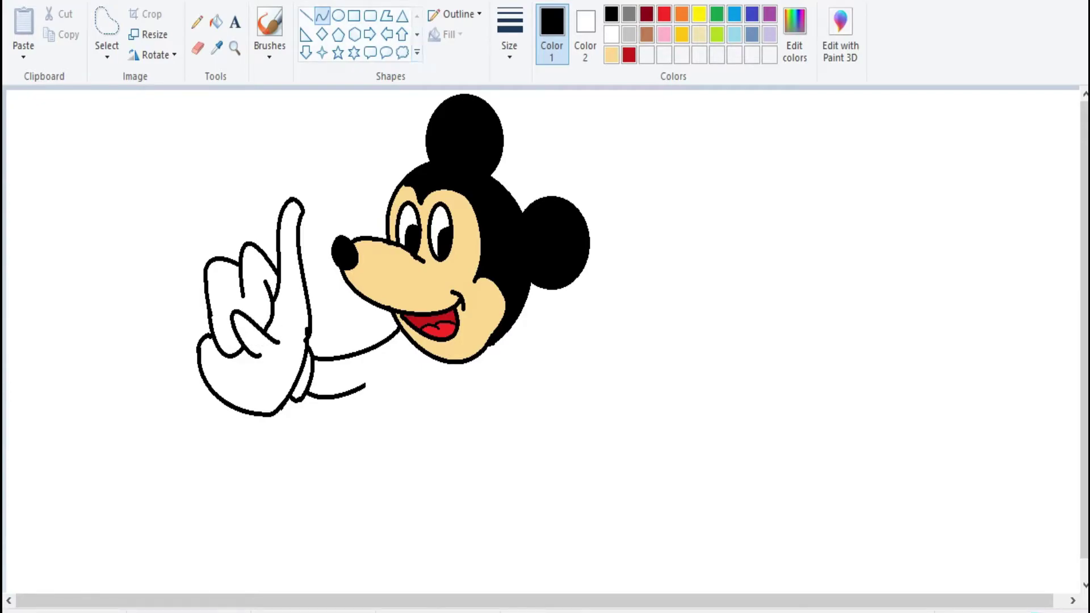
# Erase and redraw the thumb's lower line, and add a short curved crease in the palm.
pyautogui.click(198, 48)
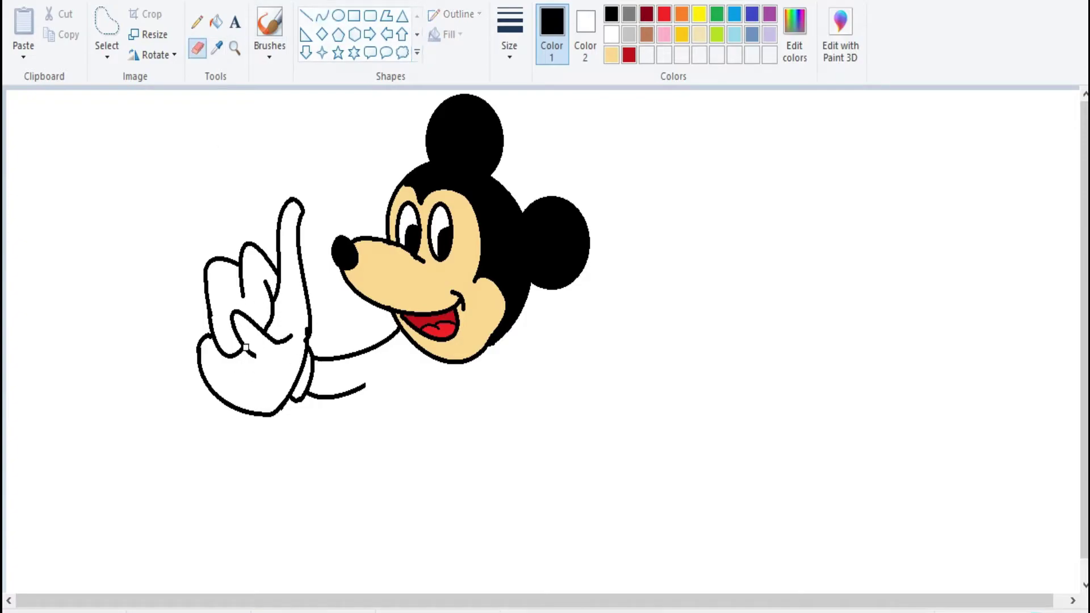
pyautogui.click(322, 15)
pyautogui.moveTo(241, 341)
pyautogui.mouseDown()
pyautogui.moveTo(276, 371)
pyautogui.moveTo(267, 363)
pyautogui.moveTo(276, 359)
pyautogui.mouseUp()
pyautogui.press('Return')
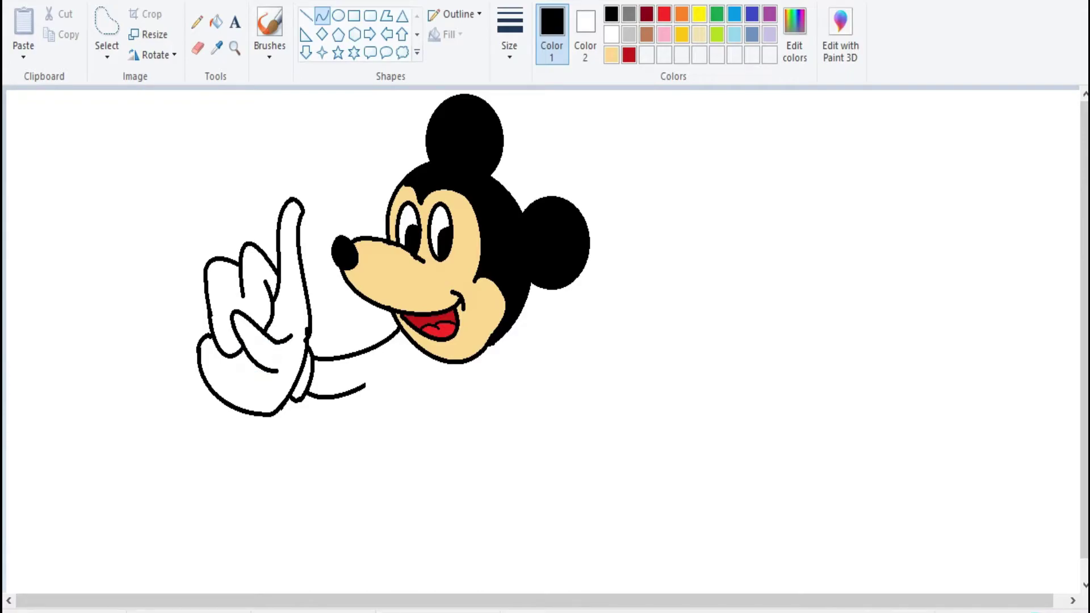
pyautogui.moveTo(250, 382); pyautogui.dragTo(248, 382)
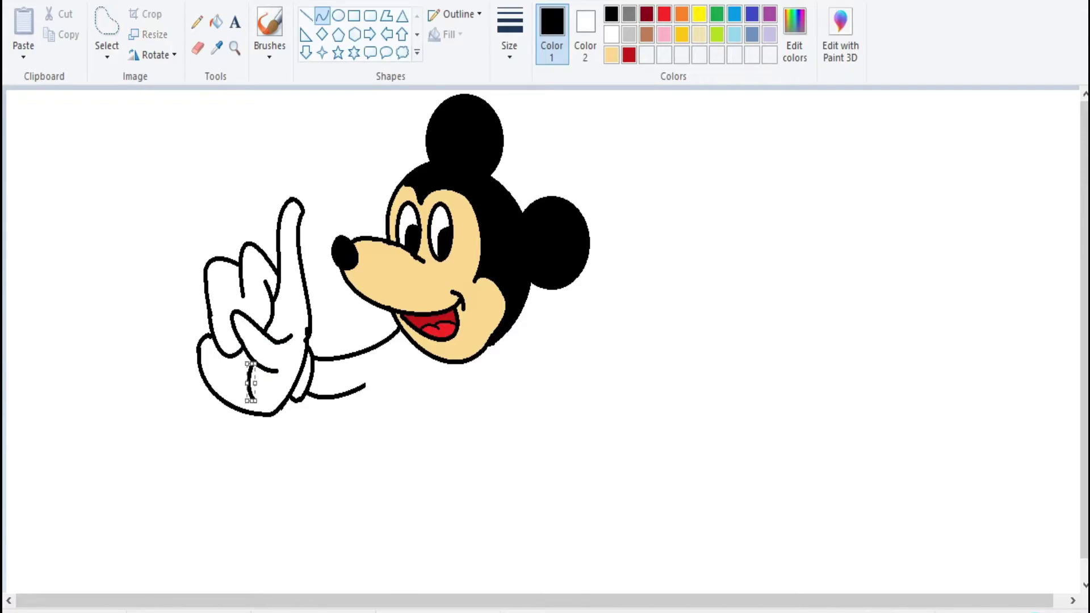
pyautogui.click(250, 382)
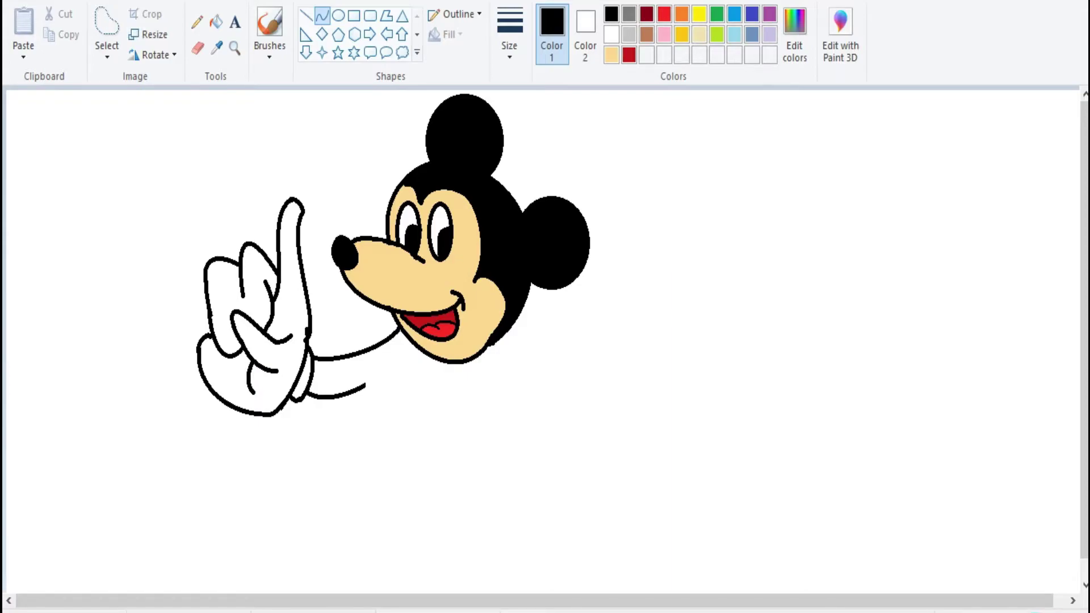
# Erase the cuff's lower tip, redraw its edge down to the palm base and clean up stray marks inside.
pyautogui.click(198, 49)
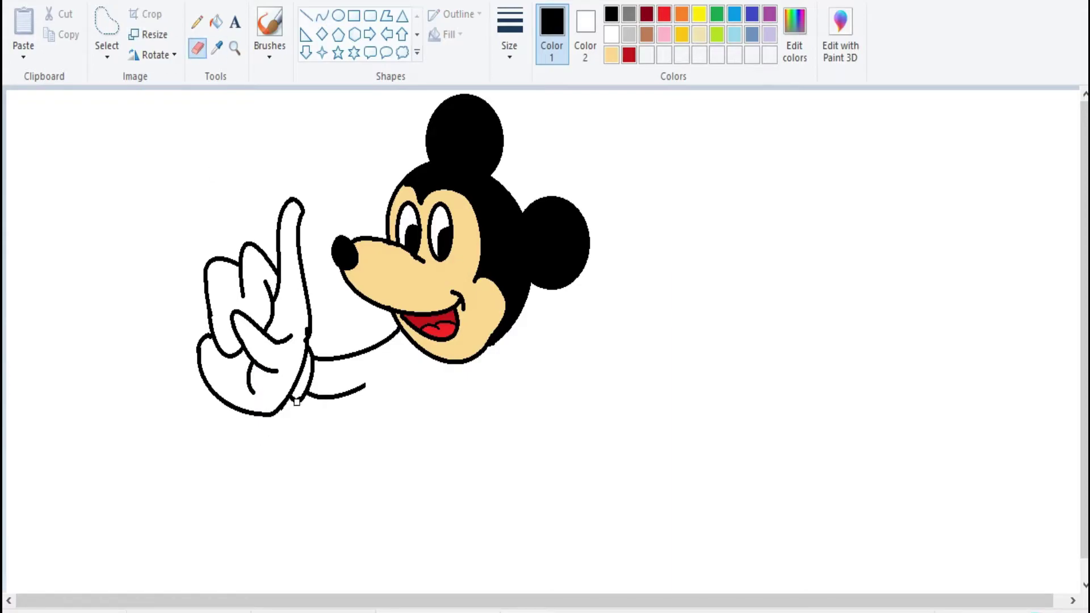
pyautogui.click(322, 16)
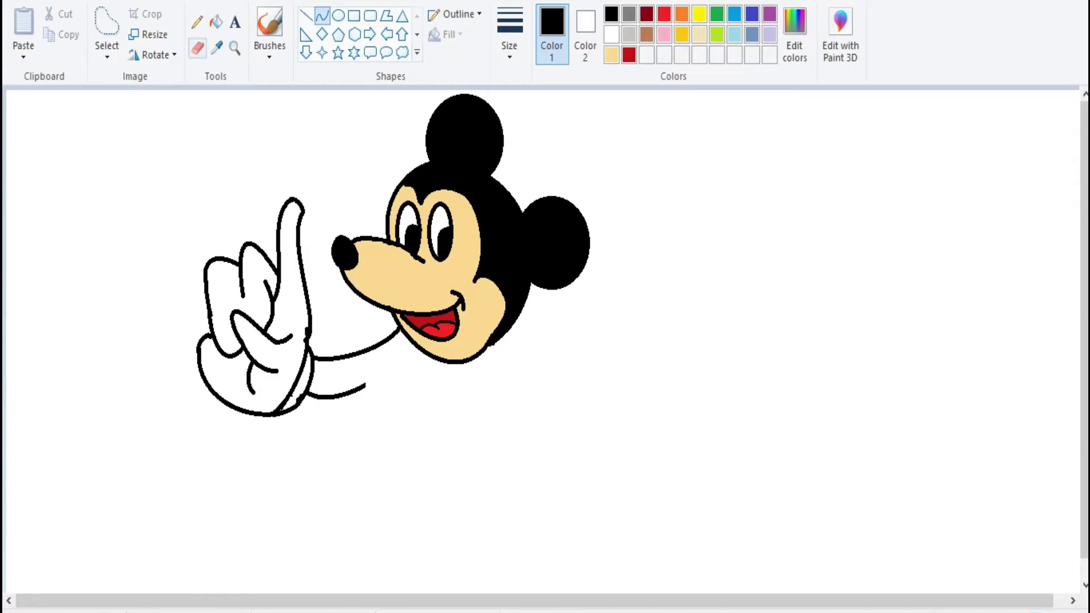
pyautogui.click(234, 48)
pyautogui.click(284, 369)
pyautogui.click(259, 391)
pyautogui.click(198, 48)
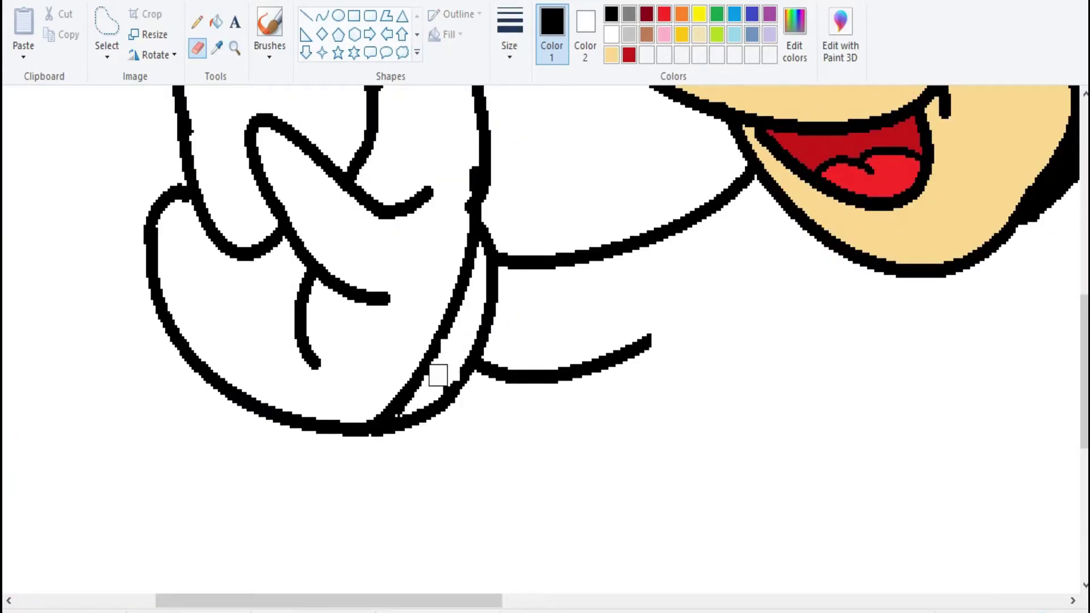
pyautogui.click(509, 34)
pyautogui.click(545, 168)
pyautogui.moveTo(448, 361); pyautogui.dragTo(438, 381)
# Draw the front of the torso curving down from the arm and a shallow curve along its base.
pyautogui.click(322, 15)
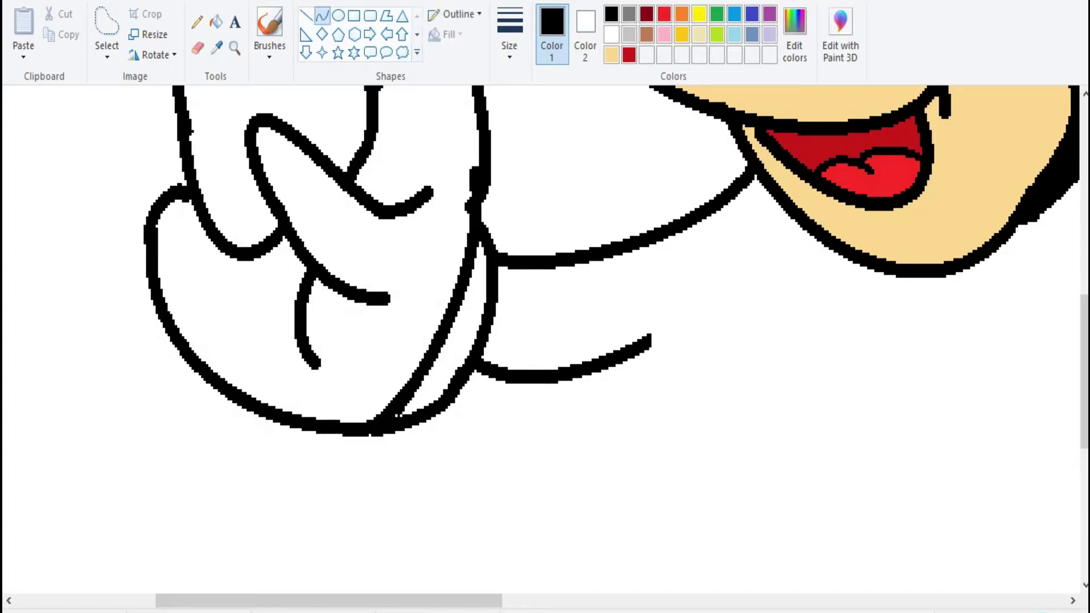
pyautogui.scroll(-2, 546, 341)
pyautogui.moveTo(372, 375); pyautogui.dragTo(342, 507)
pyautogui.moveTo(357, 443); pyautogui.dragTo(344, 417)
pyautogui.moveTo(342, 515)
pyautogui.mouseDown()
pyautogui.moveTo(417, 509)
pyautogui.moveTo(378, 520)
pyautogui.mouseUp()
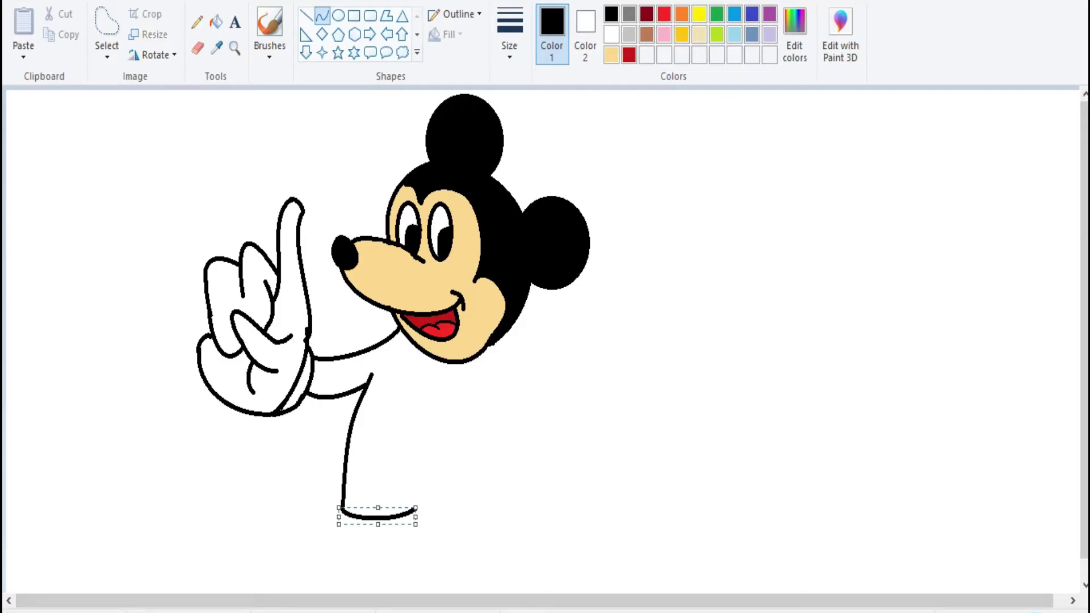
# Finish the shorts' outline with the inner leg line, second leg hem, back edge and a small crease at the crotch.
pyautogui.moveTo(423, 467); pyautogui.dragTo(424, 533)
pyautogui.moveTo(424, 492)
pyautogui.mouseDown()
pyautogui.moveTo(436, 528)
pyautogui.moveTo(506, 515)
pyautogui.moveTo(428, 530)
pyautogui.mouseUp()
pyautogui.click(427, 494)
pyautogui.moveTo(505, 514); pyautogui.dragTo(491, 366)
pyautogui.moveTo(498, 437); pyautogui.dragTo(474, 438)
pyautogui.press('Return')
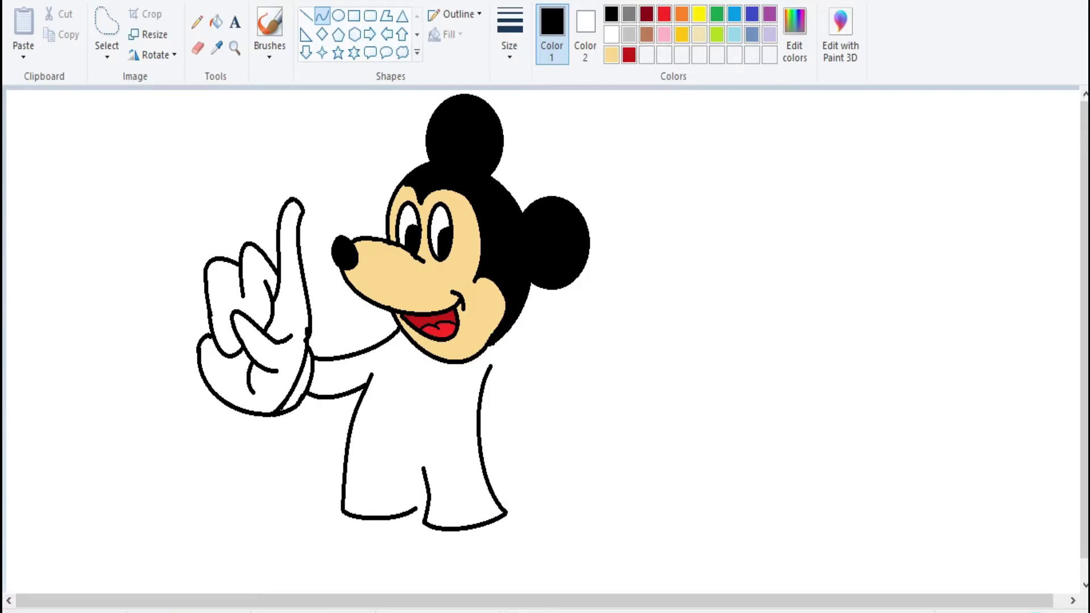
pyautogui.moveTo(414, 499); pyautogui.dragTo(415, 492)
pyautogui.press('Return')
# Draw a narrow upright oval button on the front of the shorts and a curved waistline above it.
pyautogui.click(338, 15)
pyautogui.moveTo(364, 401); pyautogui.dragTo(388, 450)
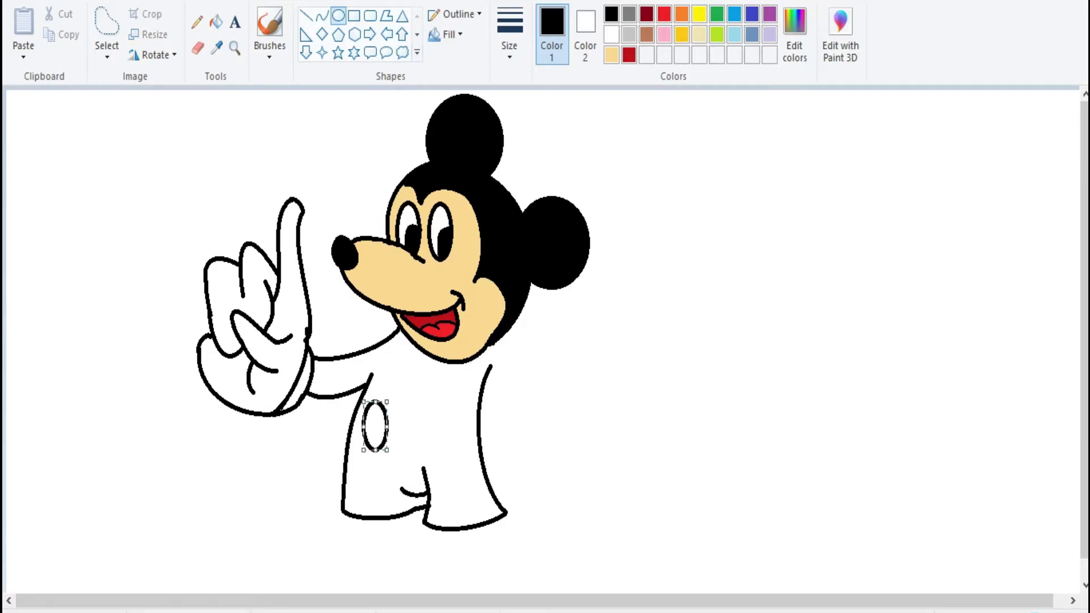
pyautogui.click(322, 15)
pyautogui.moveTo(365, 392); pyautogui.dragTo(481, 395)
pyautogui.moveTo(398, 391); pyautogui.dragTo(369, 391)
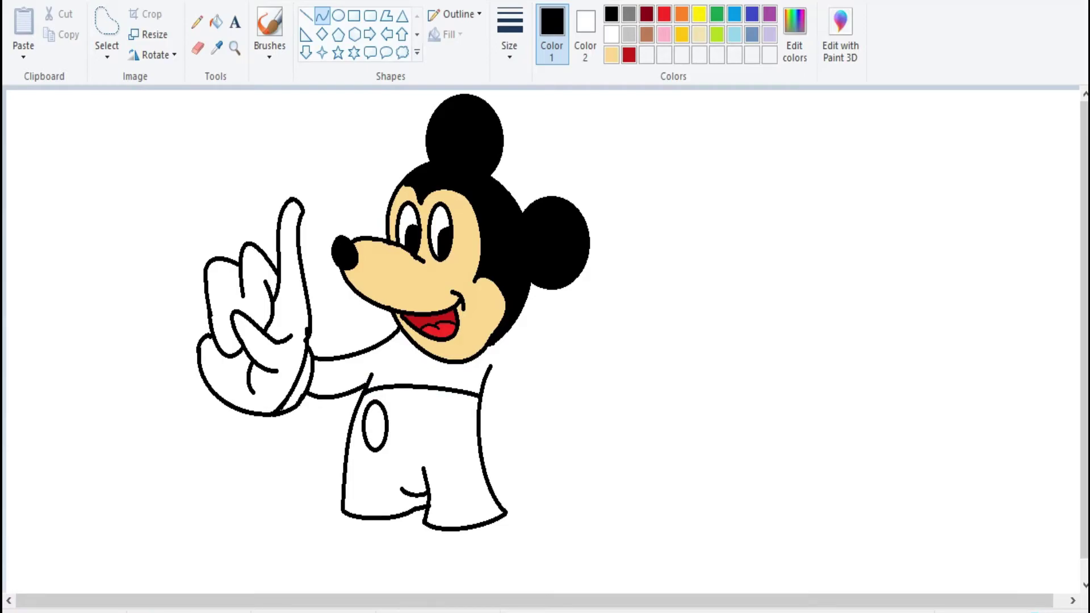
# Copy the oval button and place the duplicate beside it on the shorts.
pyautogui.click(107, 23)
pyautogui.moveTo(361, 461); pyautogui.dragTo(364, 463)
pyautogui.hotkey('ctrl', 'c')
pyautogui.hotkey('ctrl', 'v')
pyautogui.moveTo(22, 123); pyautogui.dragTo(425, 425)
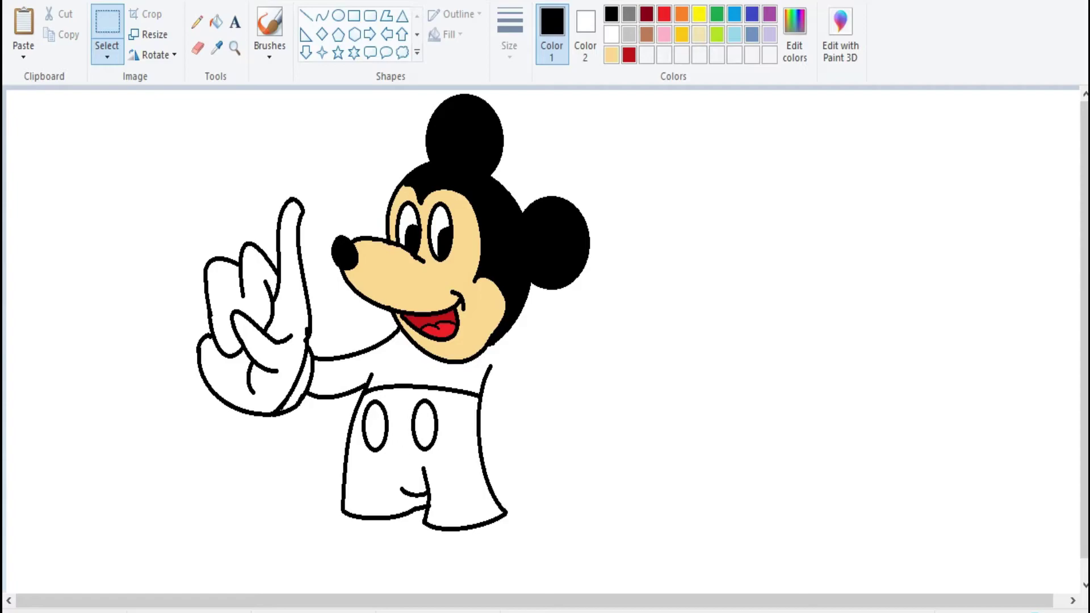
# Draw the shoulder curve under the chin and the bent arm leading from behind the head down to the hip.
pyautogui.click(322, 15)
pyautogui.moveTo(399, 348); pyautogui.dragTo(372, 375)
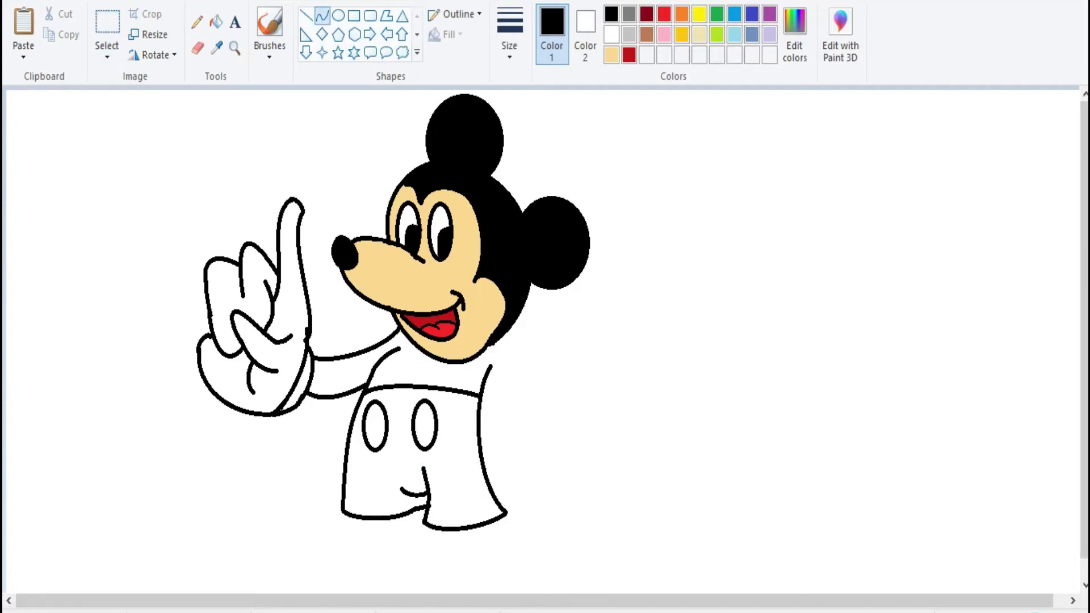
pyautogui.moveTo(492, 344)
pyautogui.mouseDown()
pyautogui.moveTo(584, 393)
pyautogui.moveTo(537, 359)
pyautogui.mouseUp()
pyautogui.moveTo(572, 418); pyautogui.dragTo(588, 420)
pyautogui.moveTo(491, 368)
pyautogui.mouseDown()
pyautogui.moveTo(484, 377)
pyautogui.moveTo(539, 411)
pyautogui.moveTo(522, 386)
pyautogui.mouseUp()
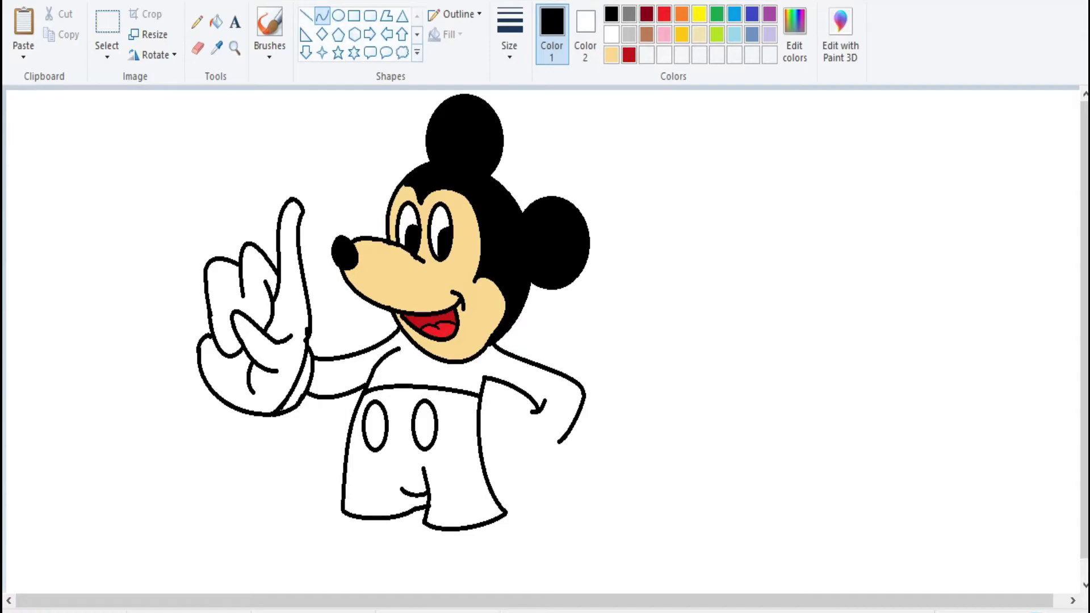
# Draw the glove cuff at the end of the bent arm and the rounded hand resting on the hip.
pyautogui.moveTo(520, 413)
pyautogui.mouseDown()
pyautogui.moveTo(558, 458)
pyautogui.moveTo(546, 411)
pyautogui.mouseUp()
pyautogui.press('Return')
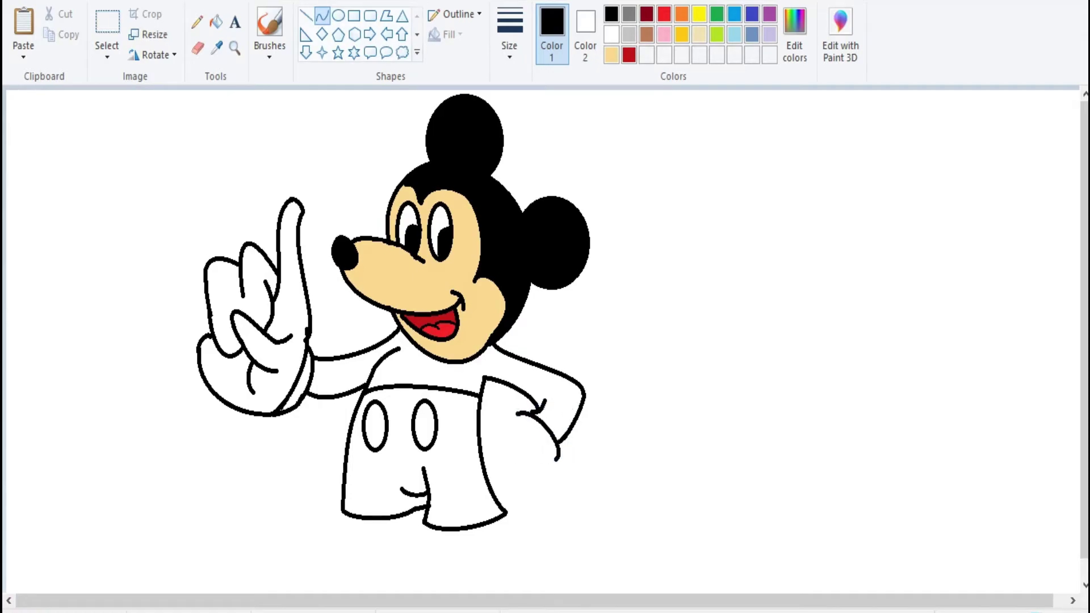
pyautogui.moveTo(481, 433)
pyautogui.mouseDown()
pyautogui.moveTo(545, 464)
pyautogui.moveTo(508, 421)
pyautogui.mouseUp()
pyautogui.press('Return')
pyautogui.moveTo(545, 462)
pyautogui.mouseDown()
pyautogui.moveTo(492, 487)
pyautogui.moveTo(491, 502)
pyautogui.mouseUp()
pyautogui.press('Return')
pyautogui.click(550, 464)
pyautogui.press('Return')
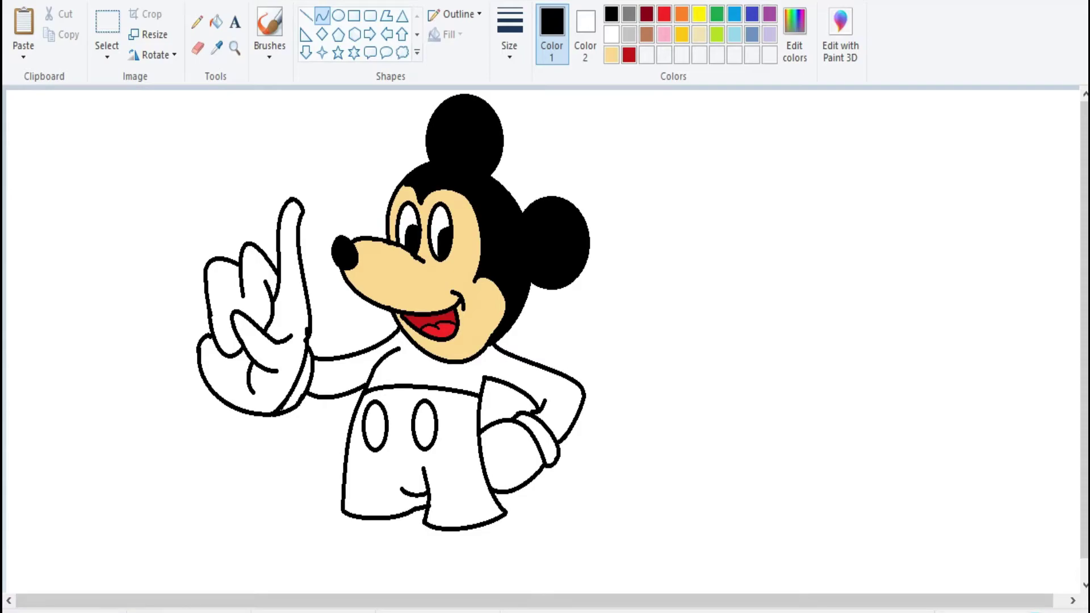
# Add three short straight lines across the back of the hip glove and a small curved fingertip below it.
pyautogui.click(306, 15)
pyautogui.hotkey('ctrl', 'z')
pyautogui.moveTo(491, 441)
pyautogui.mouseDown()
pyautogui.moveTo(513, 432)
pyautogui.moveTo(525, 464)
pyautogui.mouseUp()
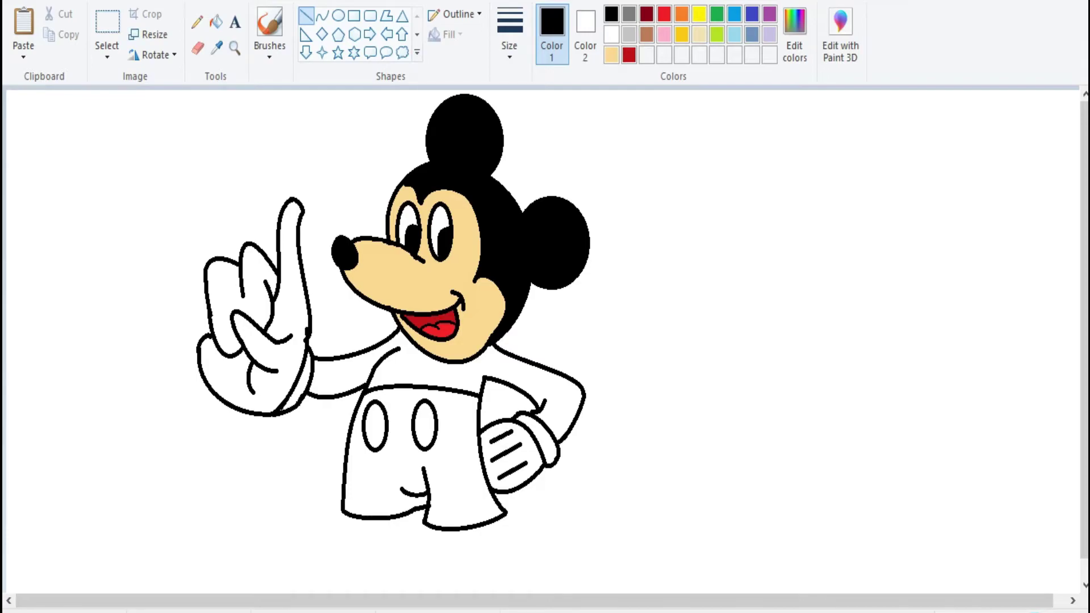
pyautogui.click(322, 16)
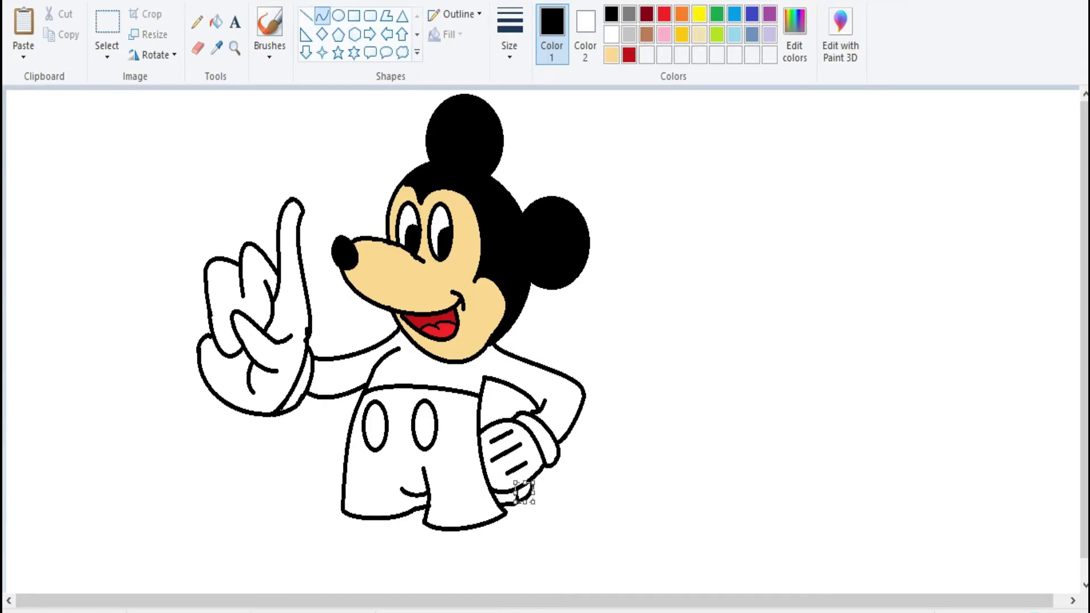
pyautogui.click(511, 500)
# Draw two curved lines for the rear leg coming down from the hem of the shorts.
pyautogui.click(322, 17)
pyautogui.moveTo(456, 368); pyautogui.dragTo(494, 491)
pyautogui.moveTo(477, 431); pyautogui.dragTo(463, 423)
pyautogui.scroll(-3, 540, 341)
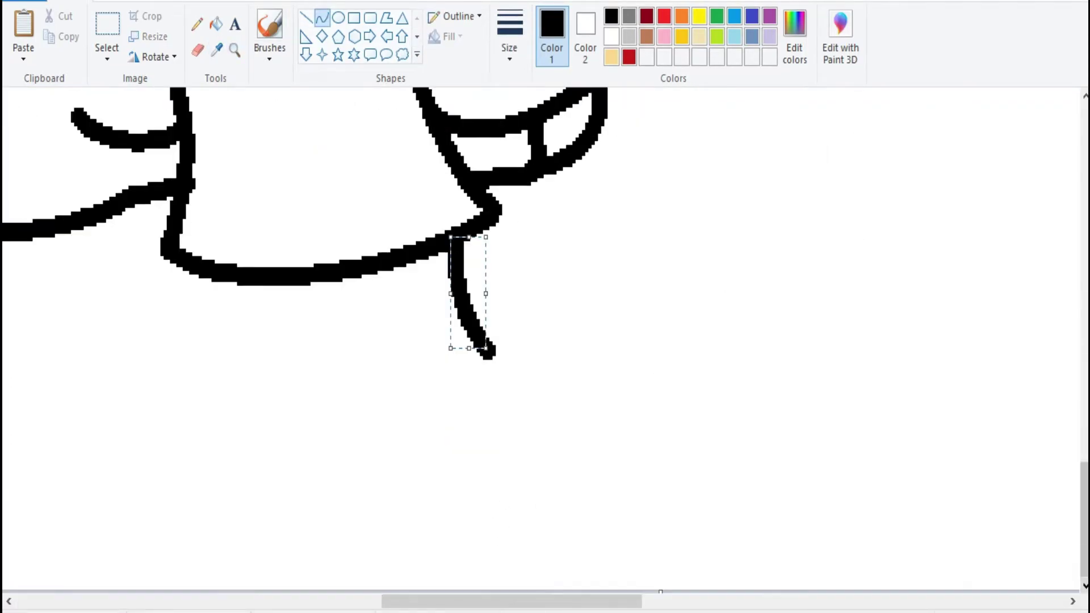
pyautogui.moveTo(280, 282); pyautogui.dragTo(316, 409)
pyautogui.moveTo(301, 335); pyautogui.dragTo(288, 337)
pyautogui.moveTo(307, 375); pyautogui.dragTo(291, 369)
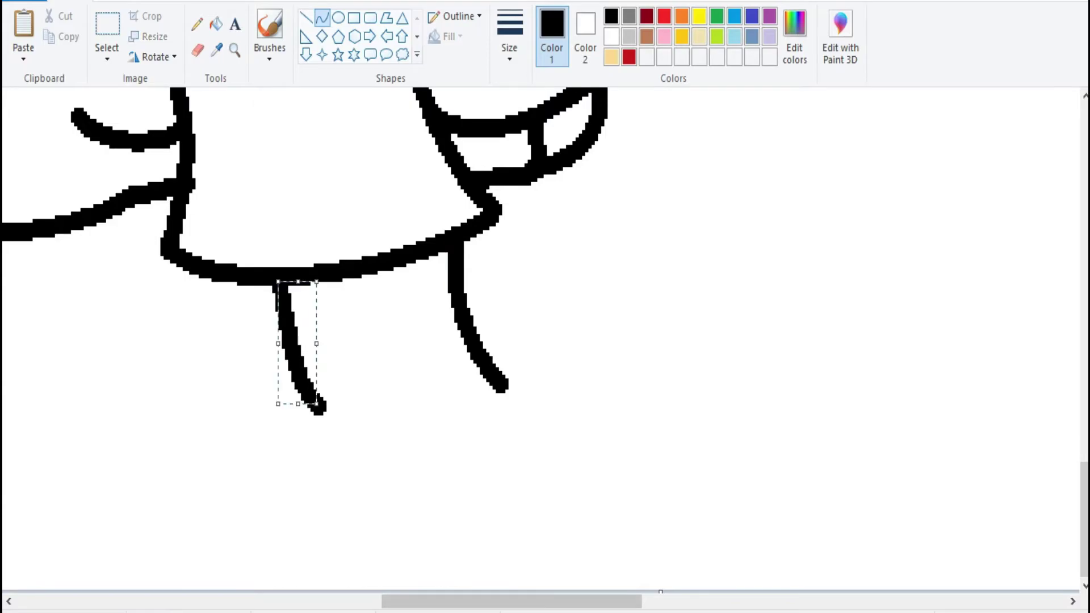
# Draw two curved lines for the front leg below the other hem of the shorts.
pyautogui.hscroll(-10, 540, 341)
pyautogui.hscroll(10, 539, 341)
pyautogui.moveTo(480, 241); pyautogui.dragTo(494, 414)
pyautogui.moveTo(487, 295); pyautogui.dragTo(475, 290)
pyautogui.press('Escape')
pyautogui.moveTo(652, 222); pyautogui.dragTo(671, 419)
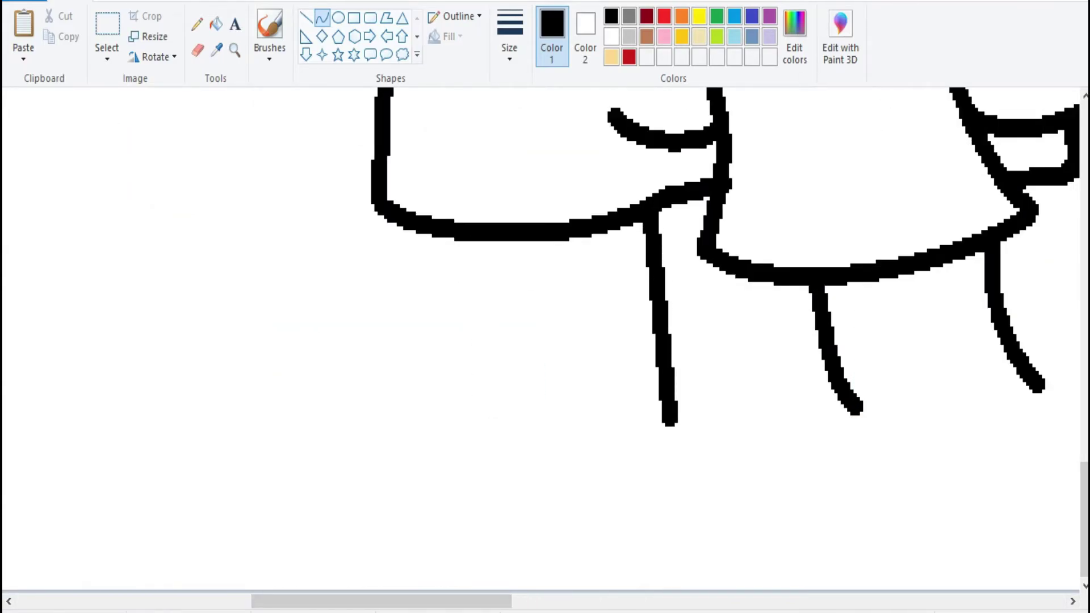
pyautogui.moveTo(662, 318); pyautogui.dragTo(631, 301)
pyautogui.moveTo(489, 241); pyautogui.dragTo(513, 421)
pyautogui.moveTo(500, 335)
pyautogui.mouseDown()
pyautogui.moveTo(480, 318)
pyautogui.moveTo(481, 287)
pyautogui.mouseUp()
# Draw a shallow ankle curve under each leg and surround each one with a flat oval shoe collar.
pyautogui.hscroll(5, 540, 340)
pyautogui.moveTo(573, 411)
pyautogui.mouseDown()
pyautogui.moveTo(851, 419)
pyautogui.moveTo(786, 394)
pyautogui.mouseUp()
pyautogui.moveTo(681, 414)
pyautogui.mouseDown()
pyautogui.moveTo(622, 472)
pyautogui.moveTo(602, 438)
pyautogui.moveTo(511, 409)
pyautogui.moveTo(500, 369)
pyautogui.mouseUp()
pyautogui.moveTo(214, 436); pyautogui.dragTo(437, 436)
pyautogui.moveTo(272, 436); pyautogui.dragTo(256, 460)
pyautogui.moveTo(374, 443)
pyautogui.mouseDown()
pyautogui.moveTo(363, 463)
pyautogui.moveTo(306, 429)
pyautogui.mouseUp()
pyautogui.click(338, 18)
pyautogui.moveTo(182, 336); pyautogui.dragTo(457, 485)
pyautogui.moveTo(493, 379)
pyautogui.mouseDown()
pyautogui.moveTo(579, 482)
pyautogui.moveTo(849, 314)
pyautogui.mouseUp()
# Erase the parts of both shoe collar ovals that cross the legs.
pyautogui.click(197, 50)
pyautogui.moveTo(645, 315)
pyautogui.mouseDown()
pyautogui.moveTo(581, 338)
pyautogui.moveTo(704, 304)
pyautogui.moveTo(720, 332)
pyautogui.mouseUp()
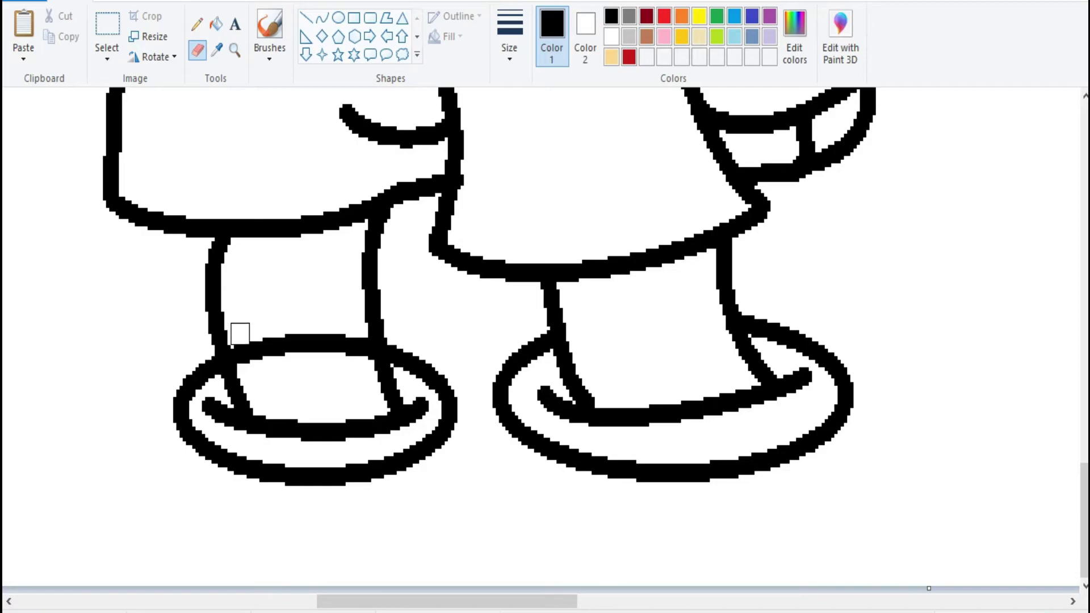
pyautogui.moveTo(260, 370)
pyautogui.mouseDown()
pyautogui.moveTo(302, 341)
pyautogui.moveTo(348, 344)
pyautogui.moveTo(360, 367)
pyautogui.moveTo(246, 335)
pyautogui.moveTo(250, 345)
pyautogui.mouseUp()
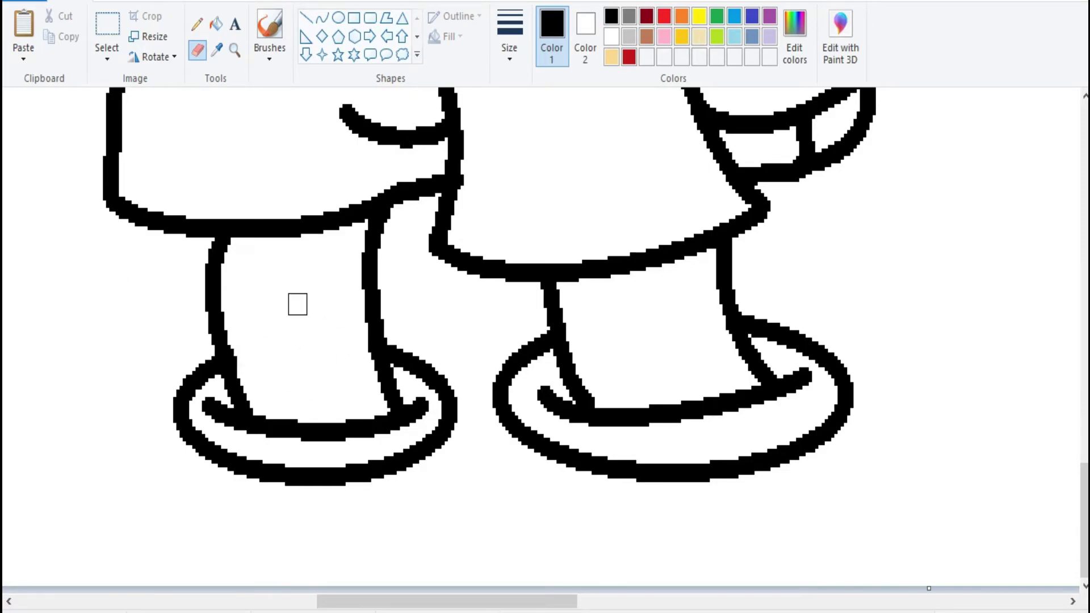
pyautogui.scroll(5, 263, 233)
pyautogui.click(235, 50)
pyautogui.rightClick(545, 341)
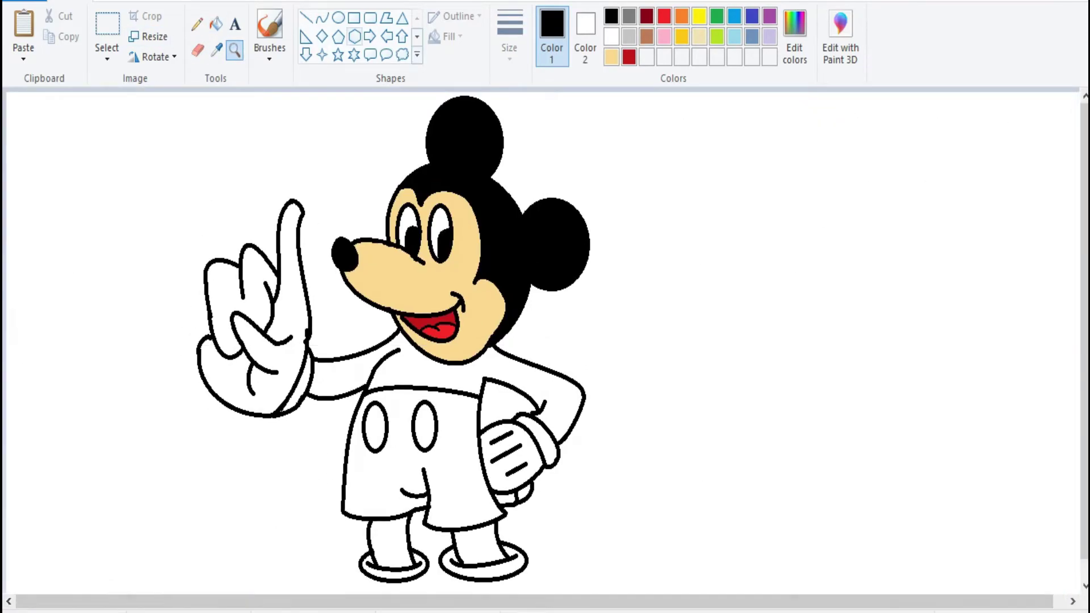
# Select the whole figure and shrink it slightly to leave room for the feet.
pyautogui.click(107, 24)
pyautogui.moveTo(656, 98); pyautogui.dragTo(657, 96)
pyautogui.scroll(-1, 419, 327)
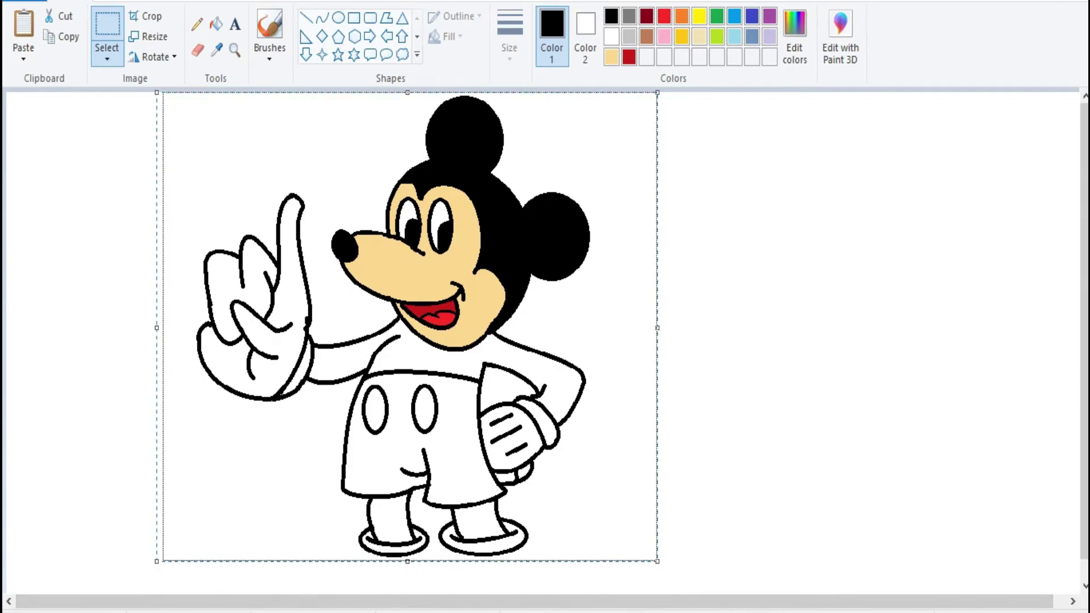
pyautogui.press('Escape')
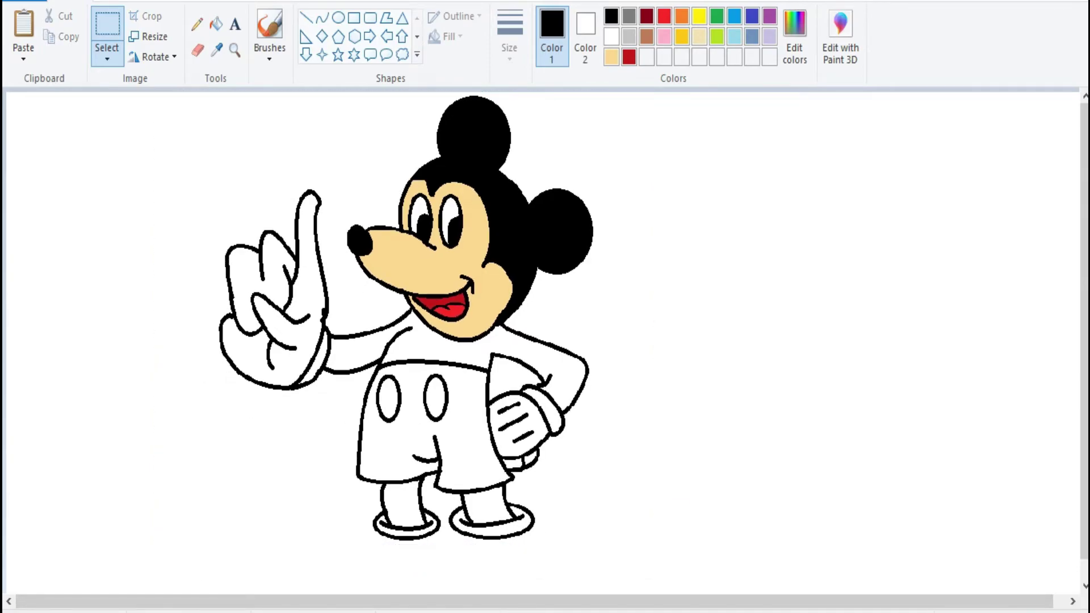
# Draw the large rounded shoe below the rear leg's collar and add a curved crease on its upper.
pyautogui.click(322, 17)
pyautogui.scroll(2, 484, 528)
pyautogui.moveTo(390, 355); pyautogui.dragTo(635, 577)
pyautogui.moveTo(512, 467)
pyautogui.mouseDown()
pyautogui.moveTo(423, 511)
pyautogui.moveTo(418, 528)
pyautogui.mouseUp()
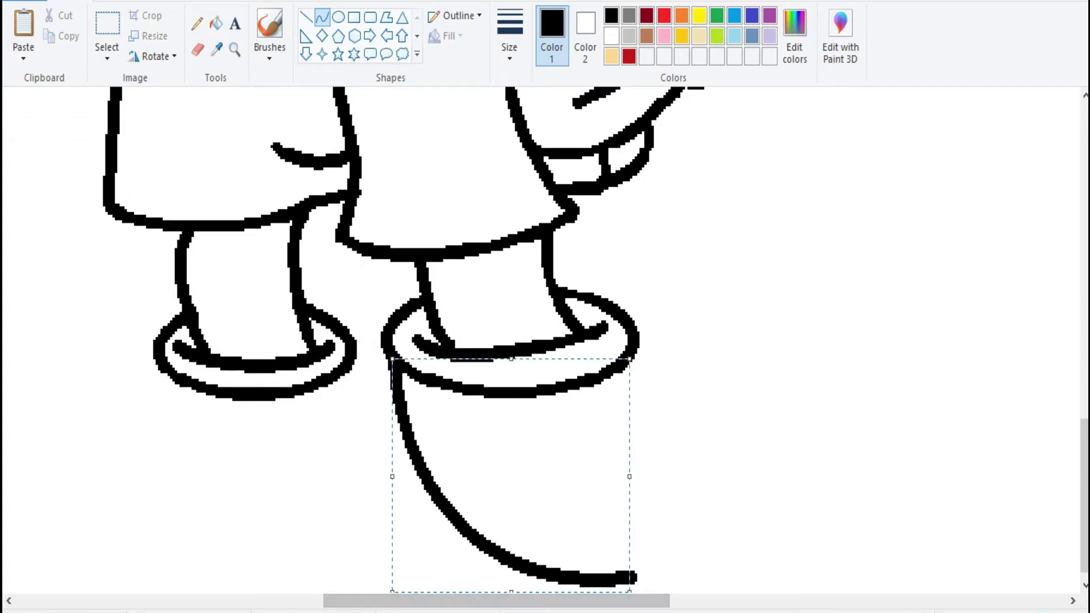
pyautogui.moveTo(630, 315); pyautogui.dragTo(631, 572)
pyautogui.moveTo(633, 443)
pyautogui.mouseDown()
pyautogui.moveTo(676, 398)
pyautogui.moveTo(943, 290)
pyautogui.mouseUp()
pyautogui.press('Escape')
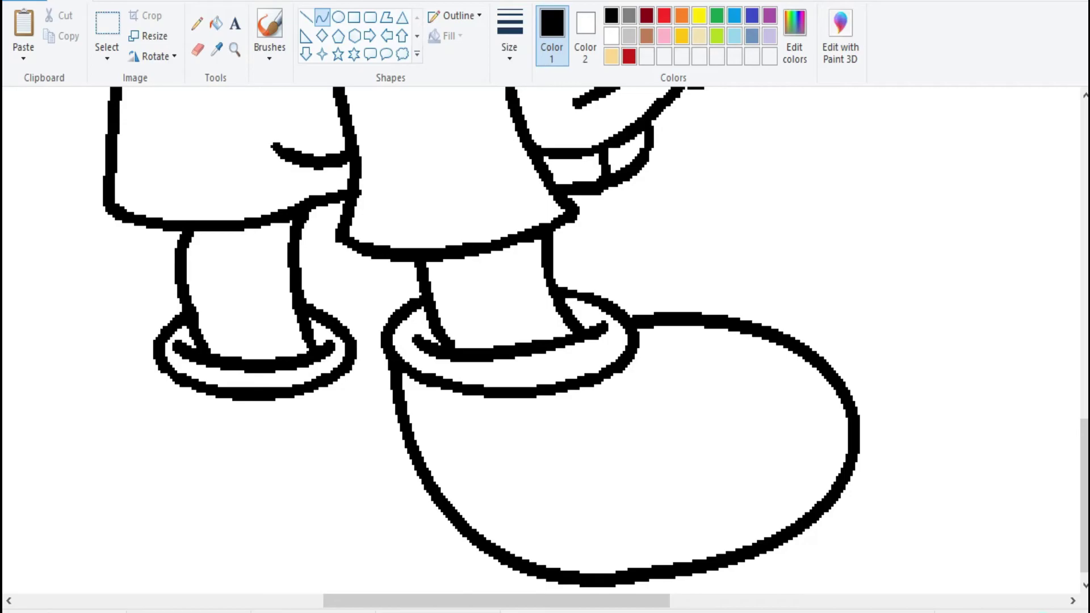
pyautogui.moveTo(565, 450); pyautogui.dragTo(690, 361)
pyautogui.moveTo(627, 405); pyautogui.dragTo(611, 386)
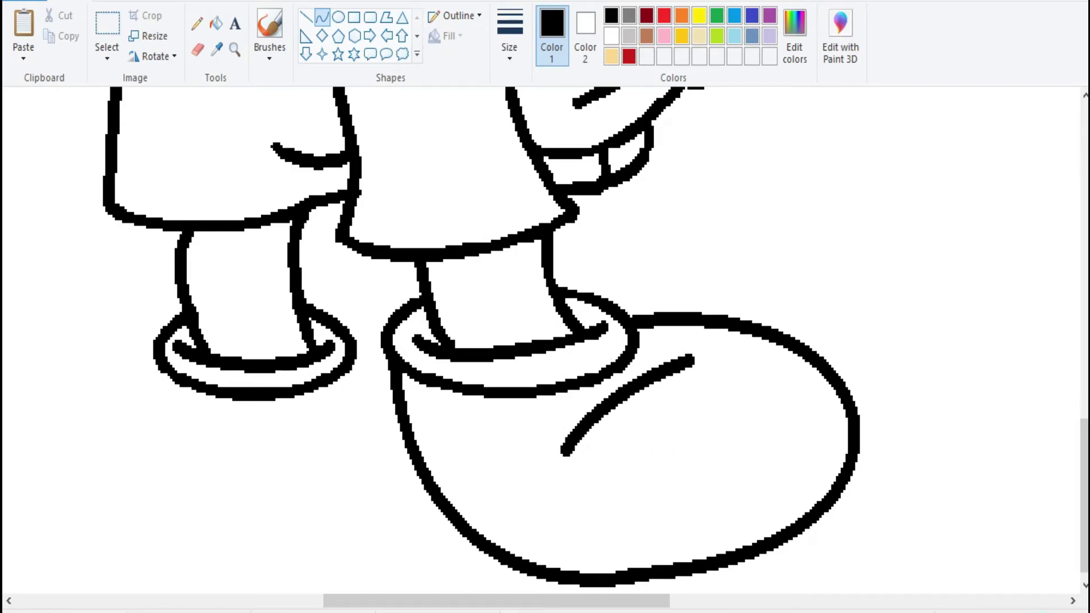
# Draw the front leg's large rounded shoe, from the short heel curve around the toe to its collar.
pyautogui.moveTo(357, 355); pyautogui.dragTo(392, 398)
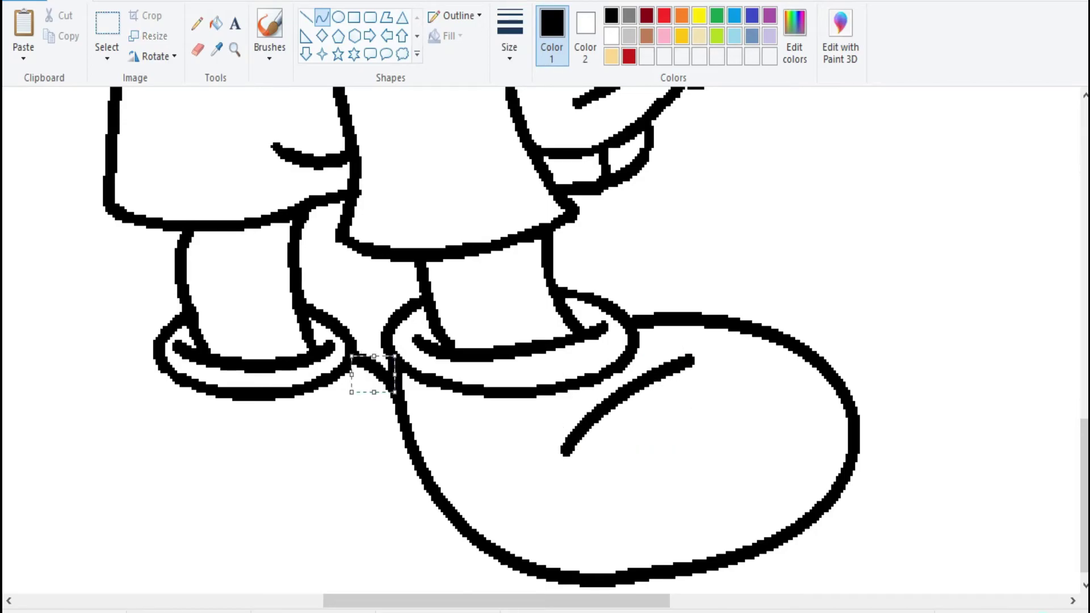
pyautogui.hscroll(-5, 545, 341)
pyautogui.moveTo(460, 562); pyautogui.dragTo(345, 392)
pyautogui.moveTo(398, 477); pyautogui.dragTo(86, 568)
pyautogui.moveTo(239, 398); pyautogui.dragTo(46, 261)
# Erase and redraw the front shoe's sole line up to the rear shoe, and tidy the bump along it.
pyautogui.click(198, 50)
pyautogui.moveTo(471, 559)
pyautogui.mouseDown()
pyautogui.moveTo(411, 548)
pyautogui.moveTo(346, 574)
pyautogui.moveTo(710, 430)
pyautogui.moveTo(695, 480)
pyautogui.mouseUp()
pyautogui.click(322, 17)
pyautogui.moveTo(511, 511); pyautogui.dragTo(483, 590)
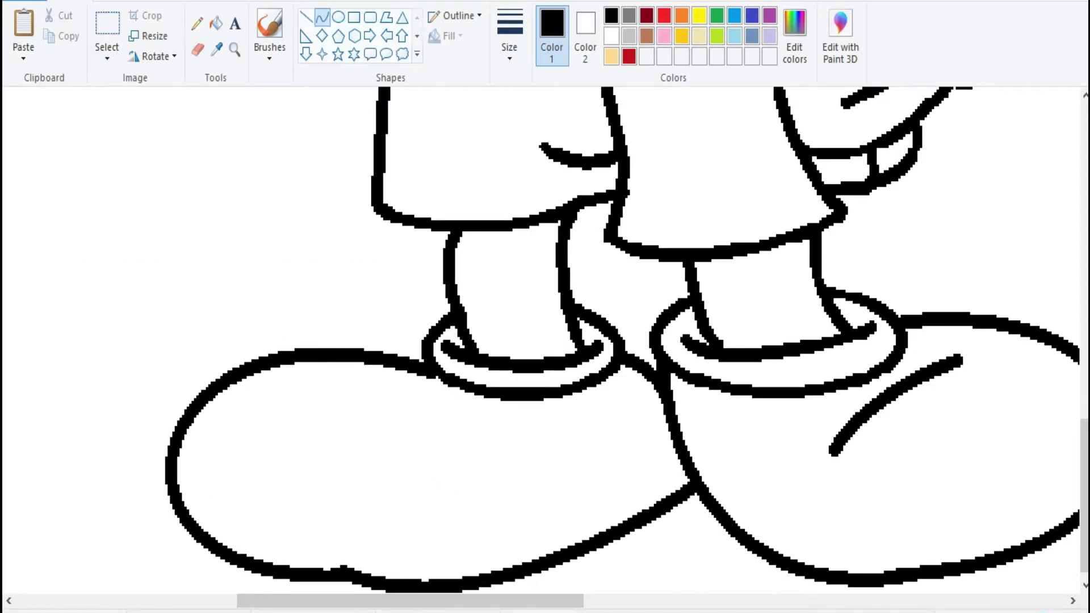
pyautogui.moveTo(568, 545); pyautogui.dragTo(540, 568)
pyautogui.click(198, 49)
pyautogui.moveTo(341, 580); pyautogui.dragTo(340, 556)
pyautogui.click(197, 23)
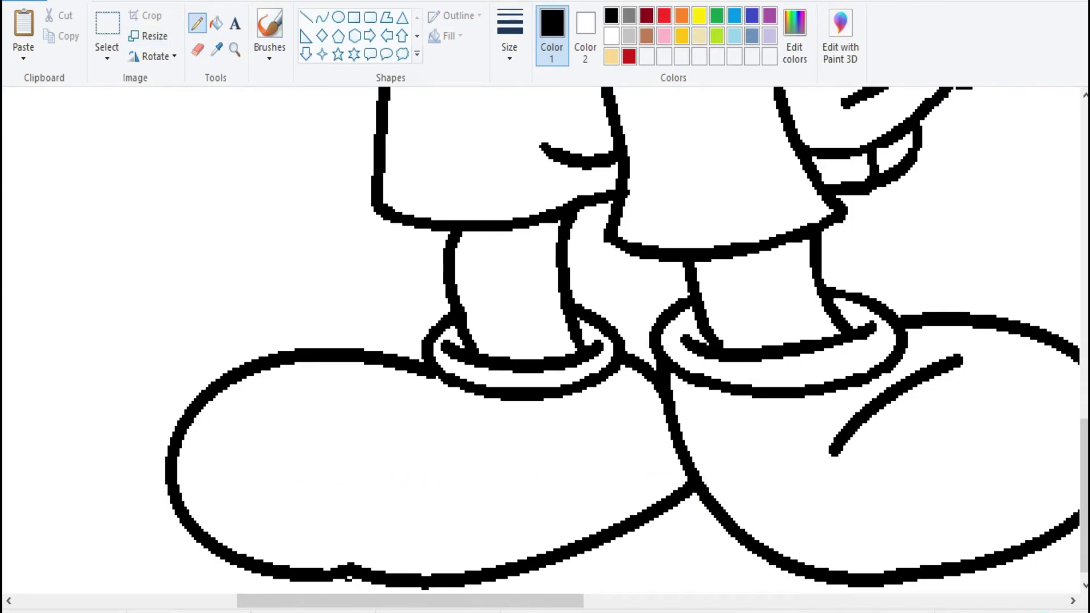
# Add a curved crease on the upper of the front leg's shoe.
pyautogui.click(234, 49)
pyautogui.rightClick(407, 227)
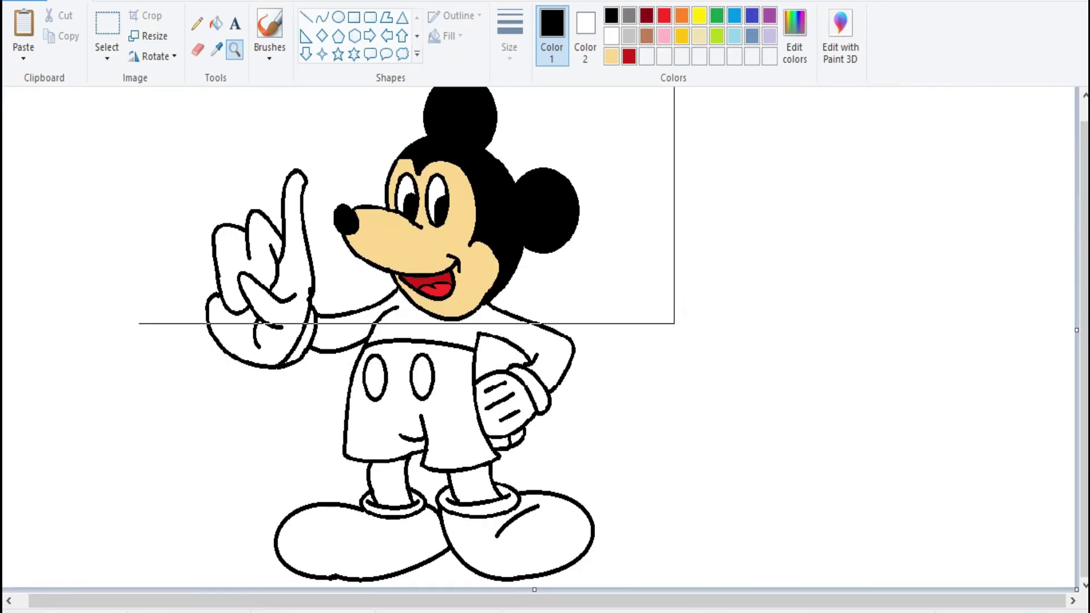
pyautogui.scroll(1, 331, 218)
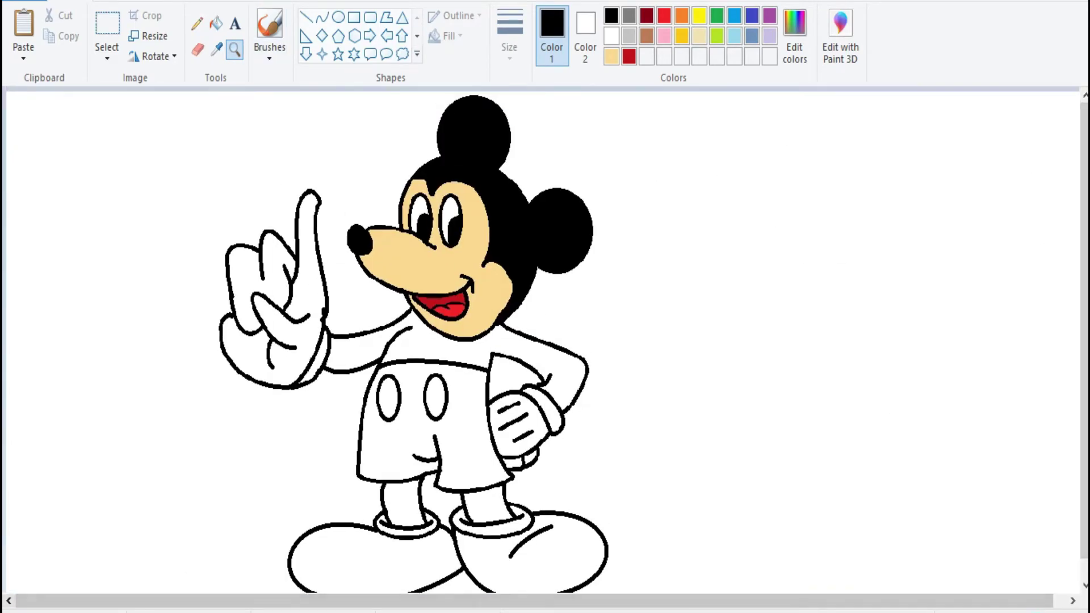
pyautogui.click(322, 17)
pyautogui.moveTo(346, 538); pyautogui.dragTo(381, 565)
# Erase the small bump at the wrist of the raised glove.
pyautogui.click(197, 50)
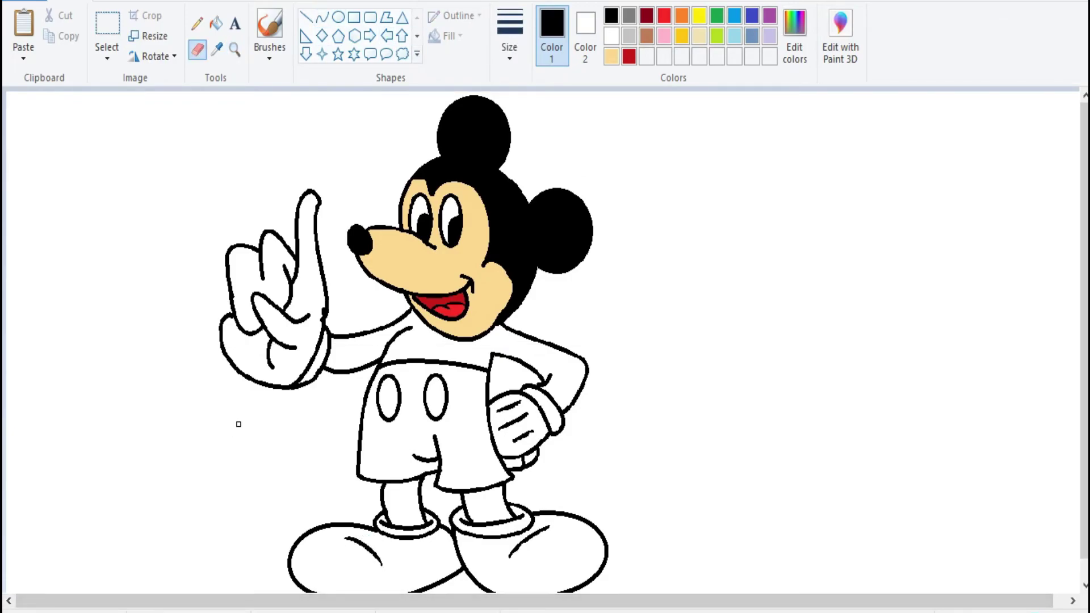
pyautogui.scroll(2, 311, 289)
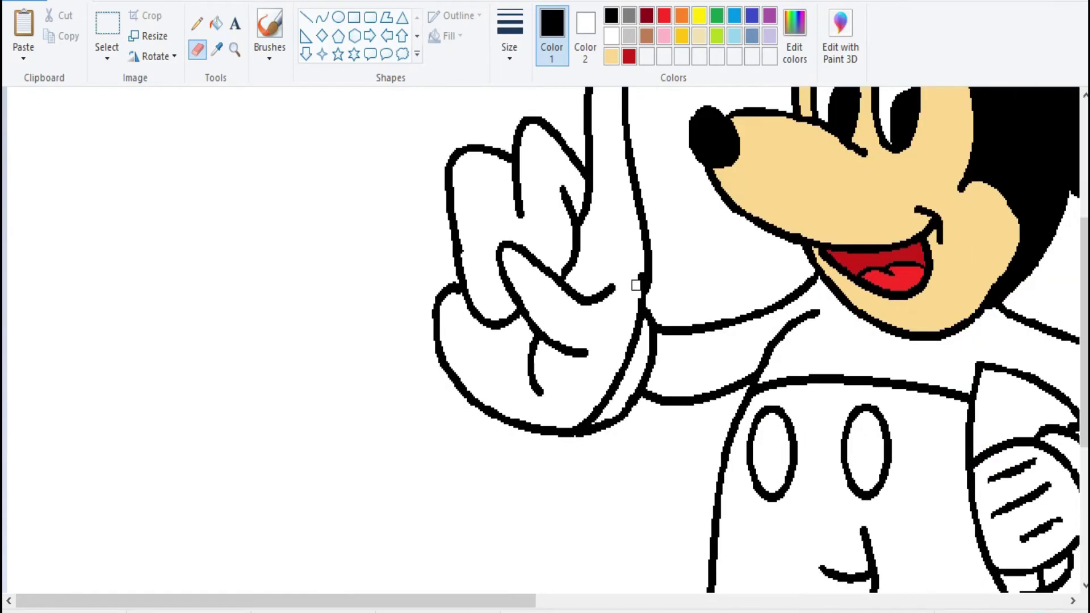
pyautogui.scroll(-2, 636, 288)
# Draw a long wavy tail out from the back of the shorts and clean up stray marks in the outline.
pyautogui.click(322, 17)
pyautogui.moveTo(511, 475)
pyautogui.mouseDown()
pyautogui.moveTo(592, 513)
pyautogui.moveTo(645, 499)
pyautogui.moveTo(630, 531)
pyautogui.moveTo(622, 517)
pyautogui.mouseUp()
pyautogui.moveTo(511, 478); pyautogui.dragTo(648, 500)
pyautogui.moveTo(579, 489); pyautogui.dragTo(591, 515)
pyautogui.scroll(2, 539, 341)
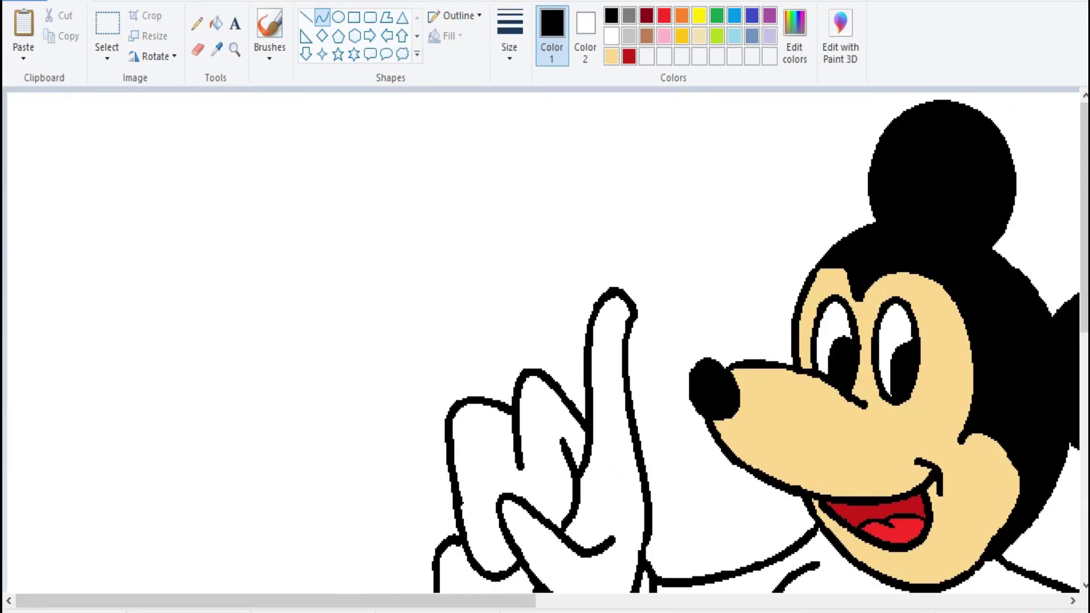
pyautogui.hscroll(10, 540, 340)
pyautogui.scroll(-5, 539, 341)
pyautogui.click(197, 49)
pyautogui.moveTo(388, 415); pyautogui.dragTo(443, 413)
pyautogui.scroll(-3, 440, 369)
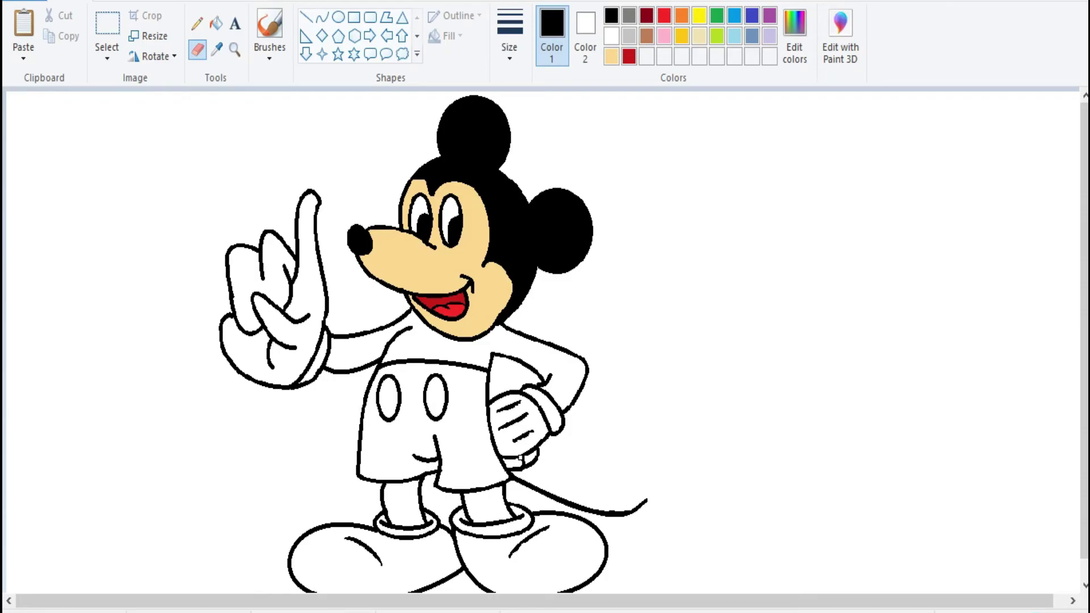
# Mix a custom orange and fill both shoes and their collars with it.
pyautogui.click(770, 36)
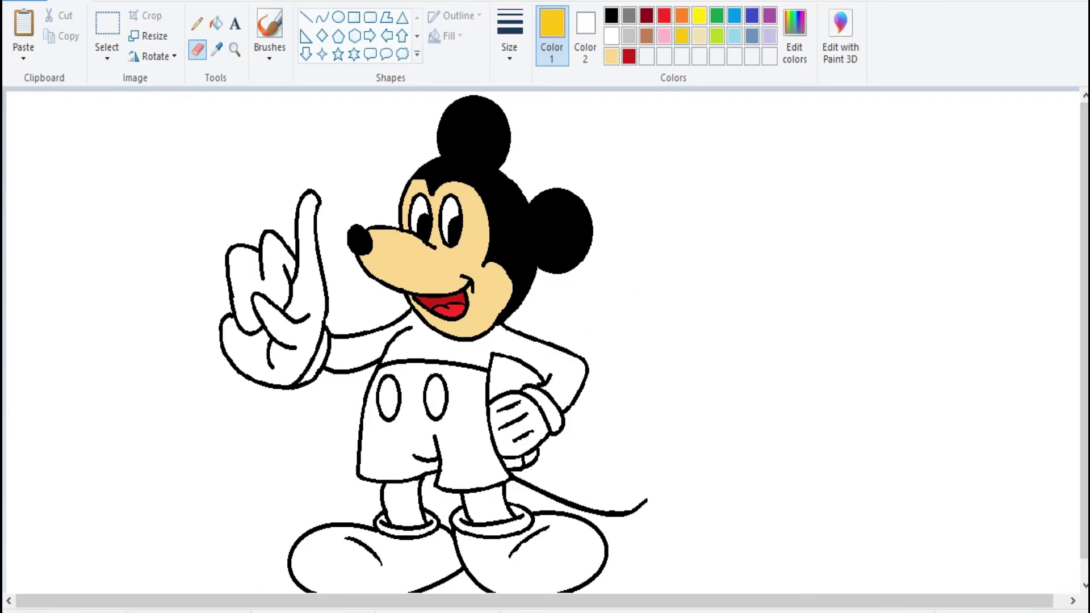
pyautogui.click(794, 34)
pyautogui.moveTo(572, 180); pyautogui.dragTo(568, 175)
pyautogui.click(400, 428)
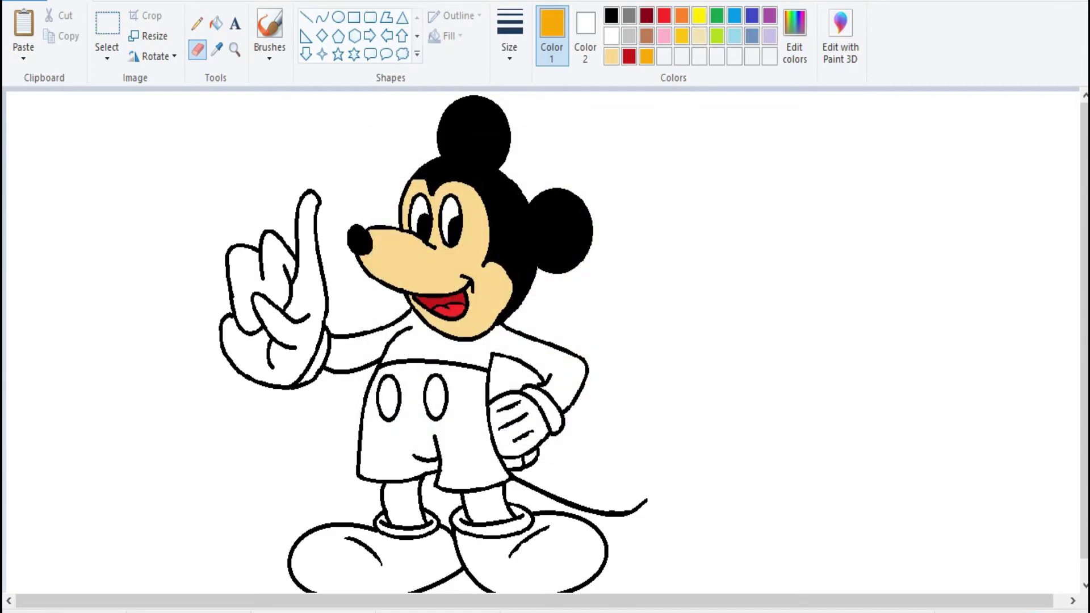
pyautogui.click(216, 23)
pyautogui.click(341, 562)
pyautogui.click(539, 562)
pyautogui.click(494, 520)
pyautogui.click(405, 525)
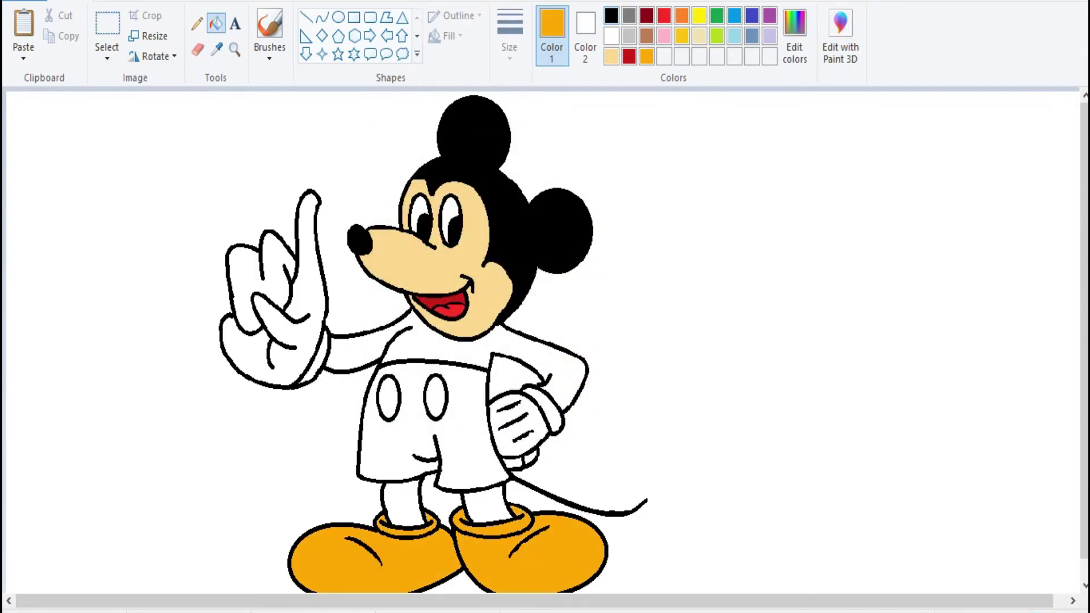
# Fill both legs, the torso and the arms with black.
pyautogui.click(611, 15)
pyautogui.click(483, 505)
pyautogui.click(403, 506)
pyautogui.click(432, 347)
# Fill the shorts with red and both oval buttons with yellow.
pyautogui.click(663, 15)
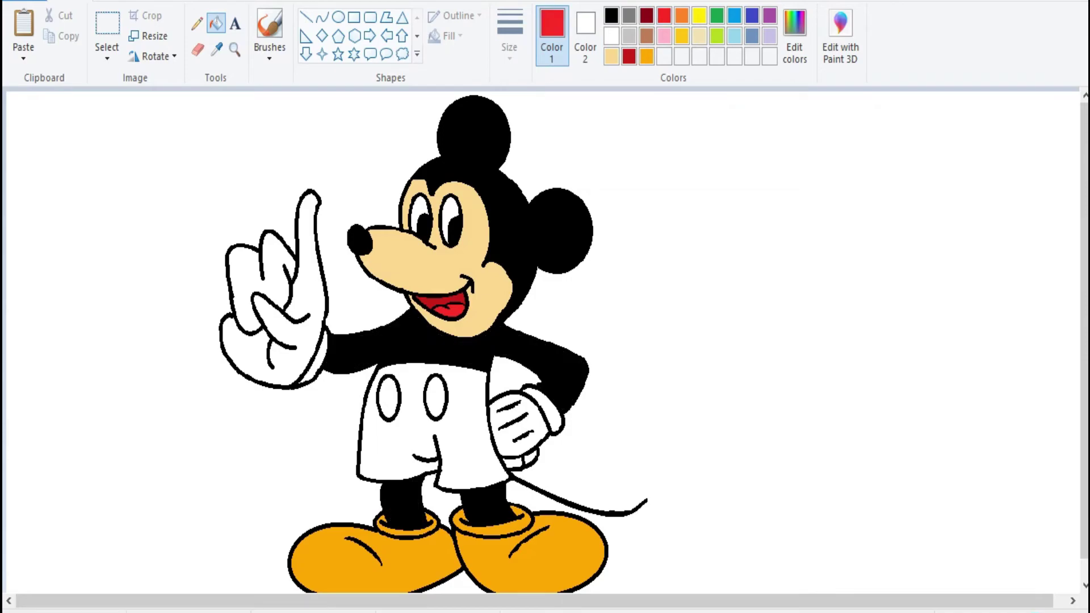
pyautogui.click(398, 443)
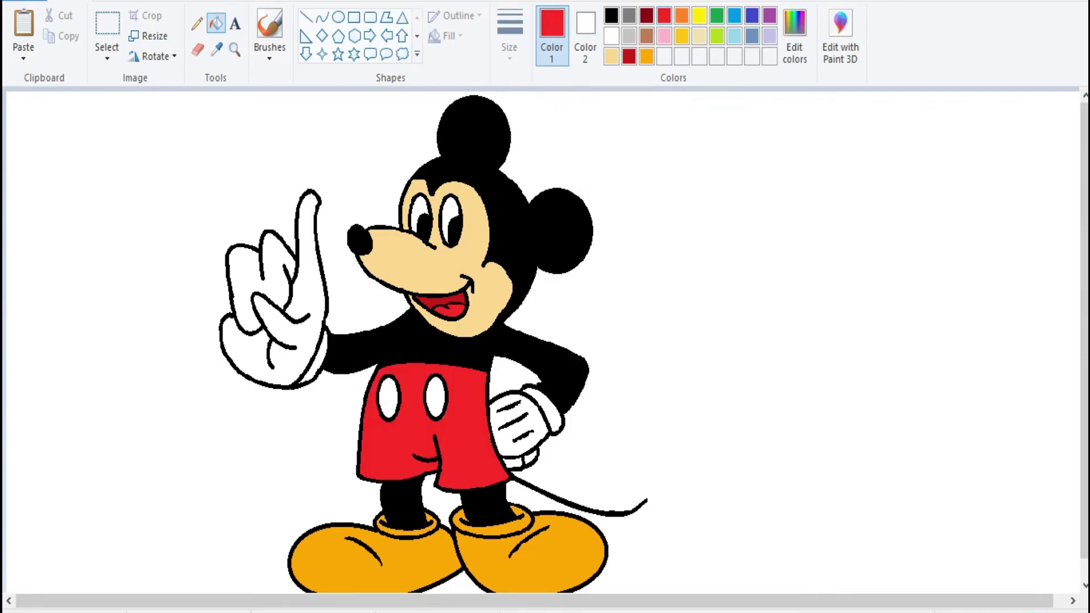
pyautogui.click(699, 15)
pyautogui.click(436, 397)
pyautogui.click(389, 397)
# Add the title "Mickey Mouse" in the custom orange and place it beside the figure.
pyautogui.click(646, 57)
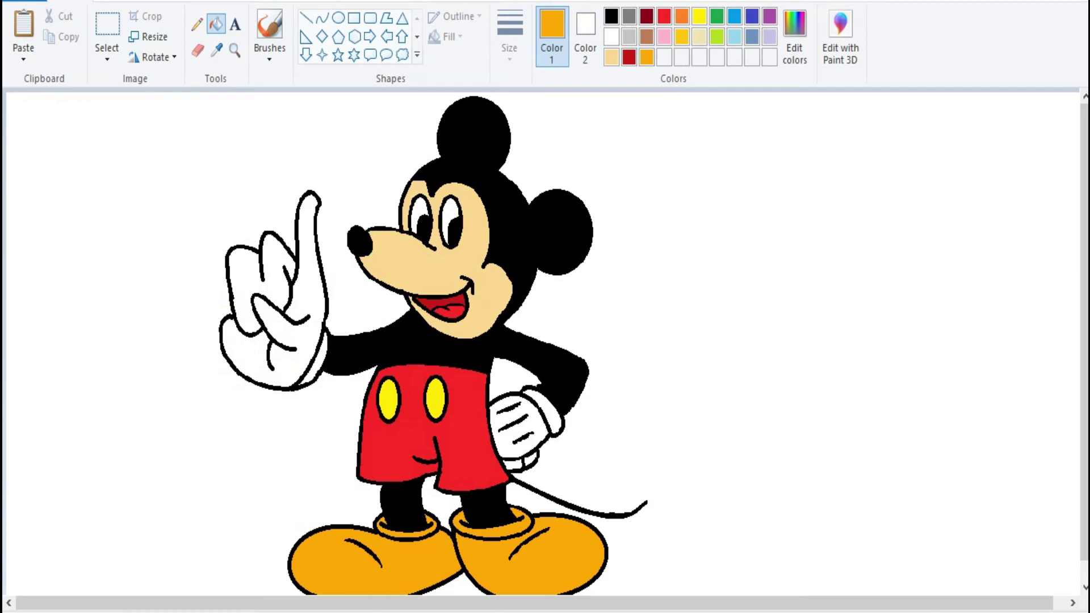
pyautogui.click(235, 24)
pyautogui.click(655, 292)
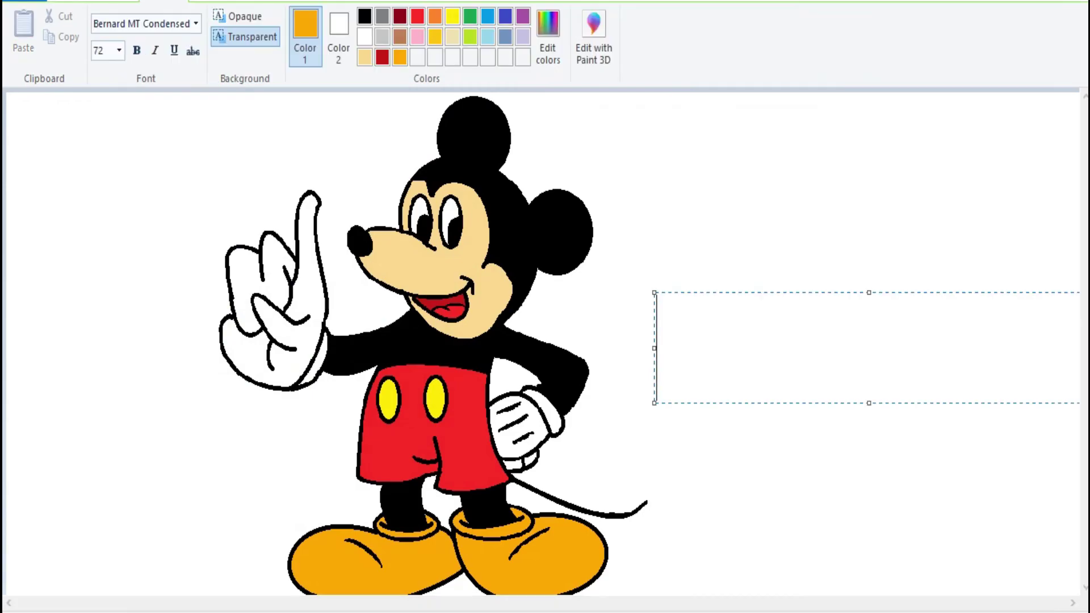
pyautogui.write('Mic')
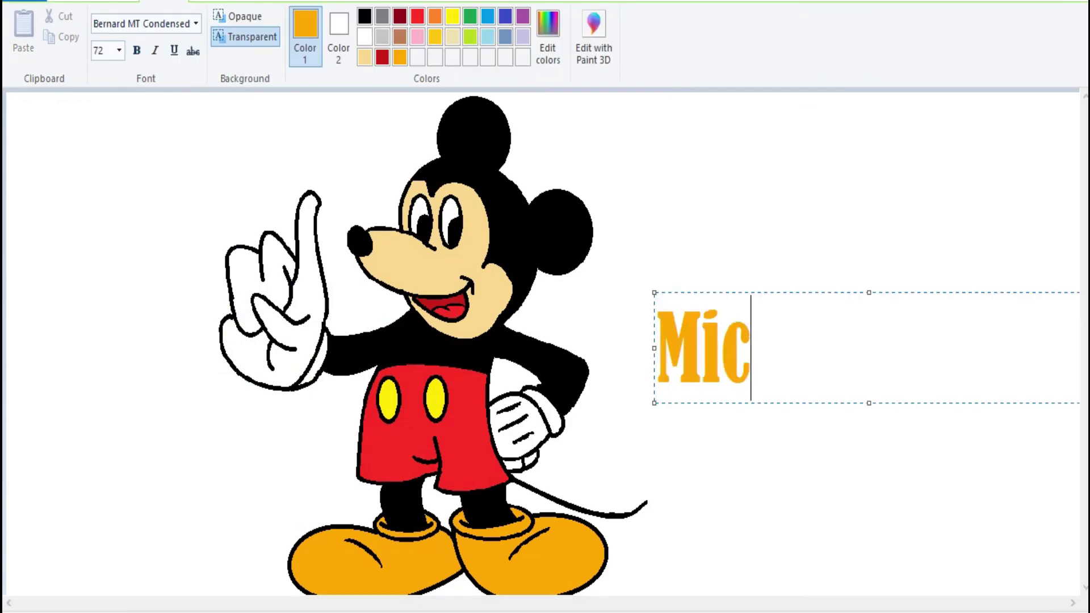
pyautogui.write('key Mouse')
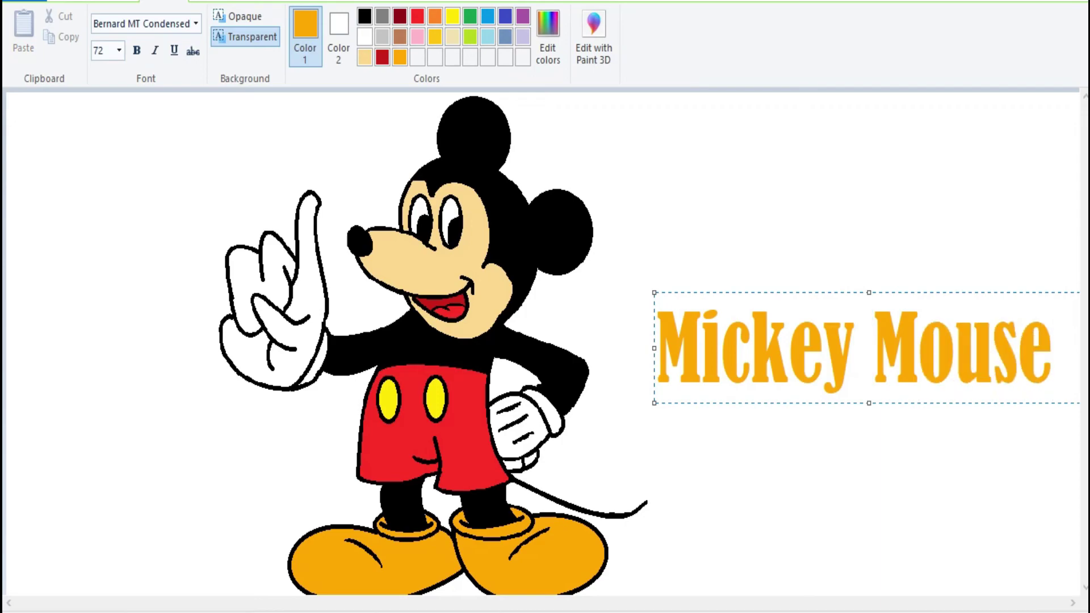
pyautogui.moveTo(761, 292); pyautogui.dragTo(696, 258)
pyautogui.click(795, 483)
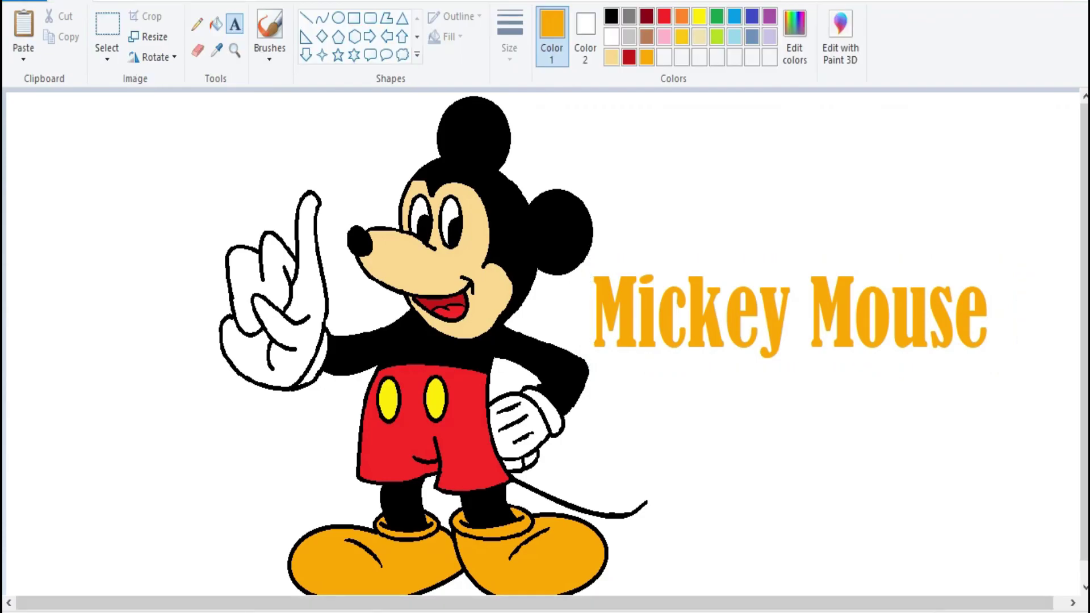